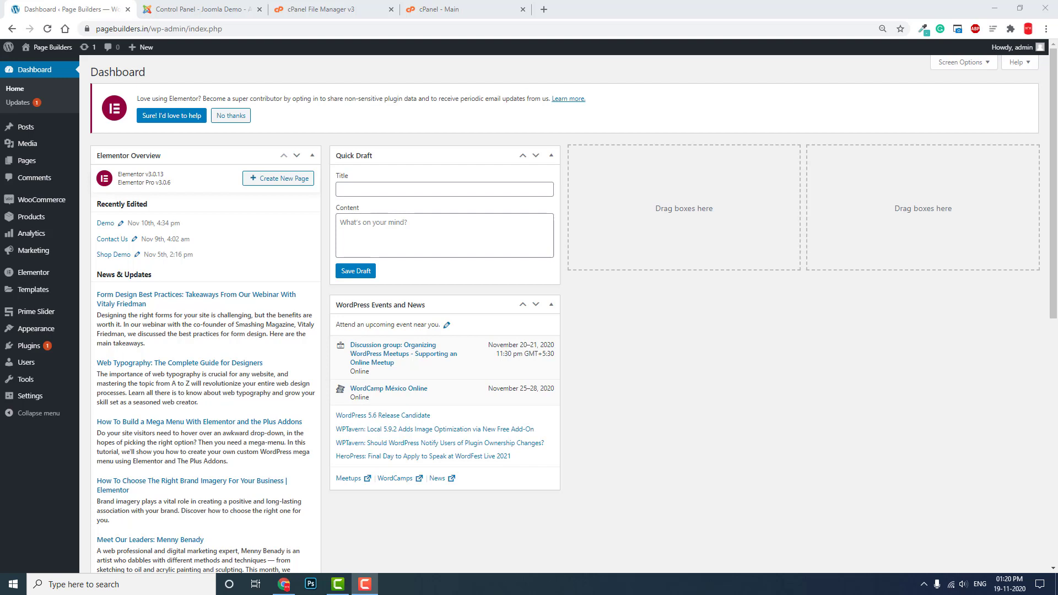
Review the WordPress Post name permalink structure, then go to the Joomla site's Home page
mouse_move(68, 399)
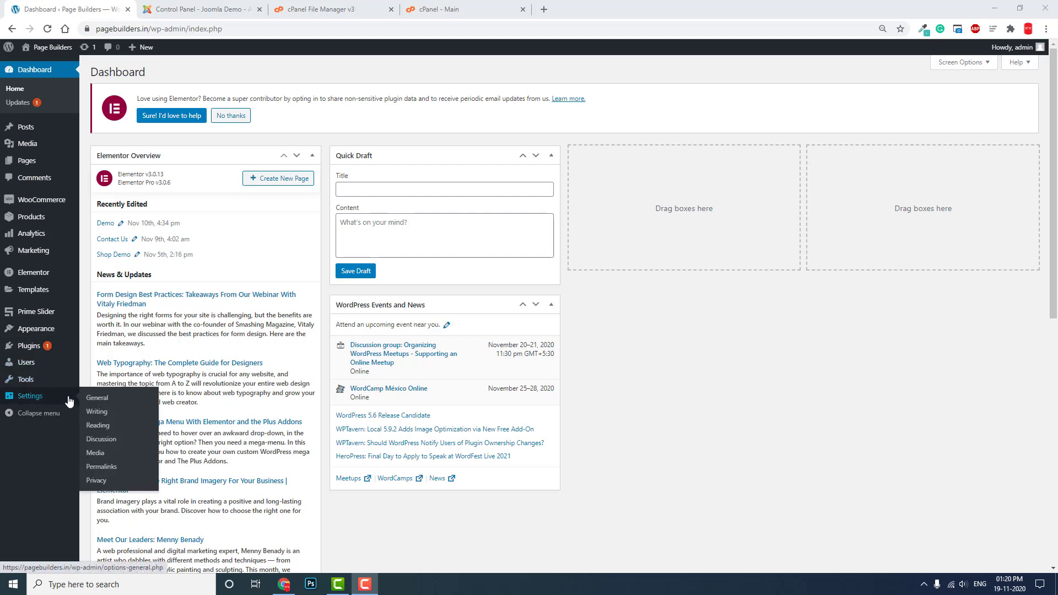
click(100, 467)
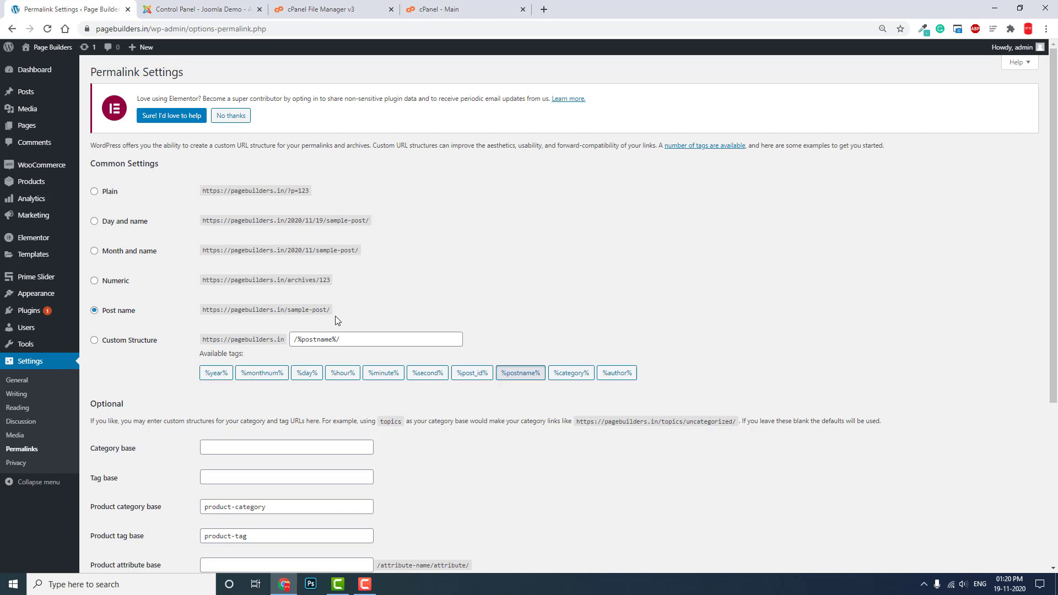
click(188, 8)
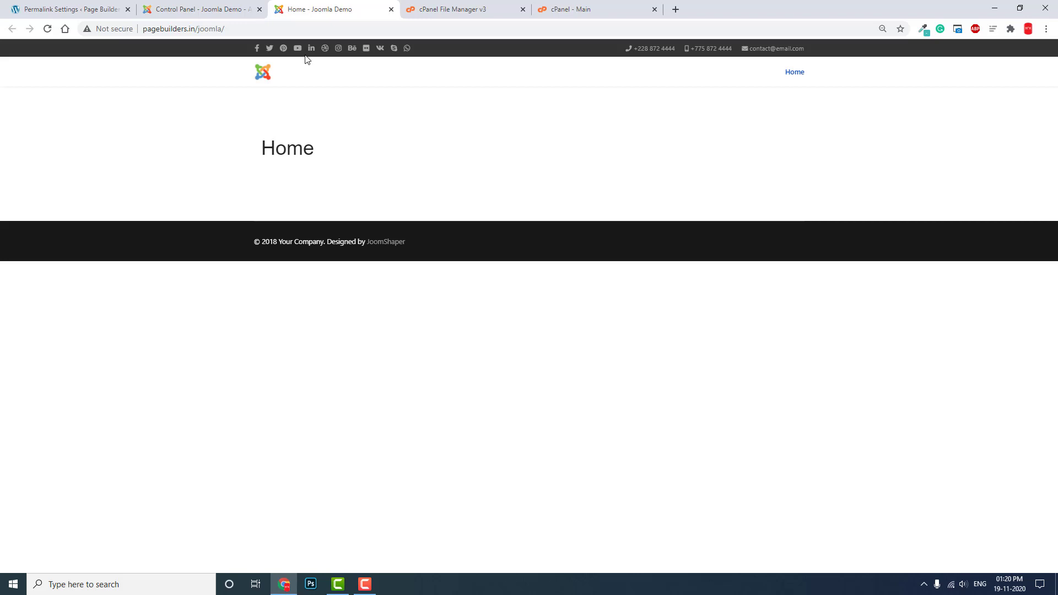
Reload the Joomla Home page, highlight index.php in its address, and go to the admin Control Panel
click(789, 74)
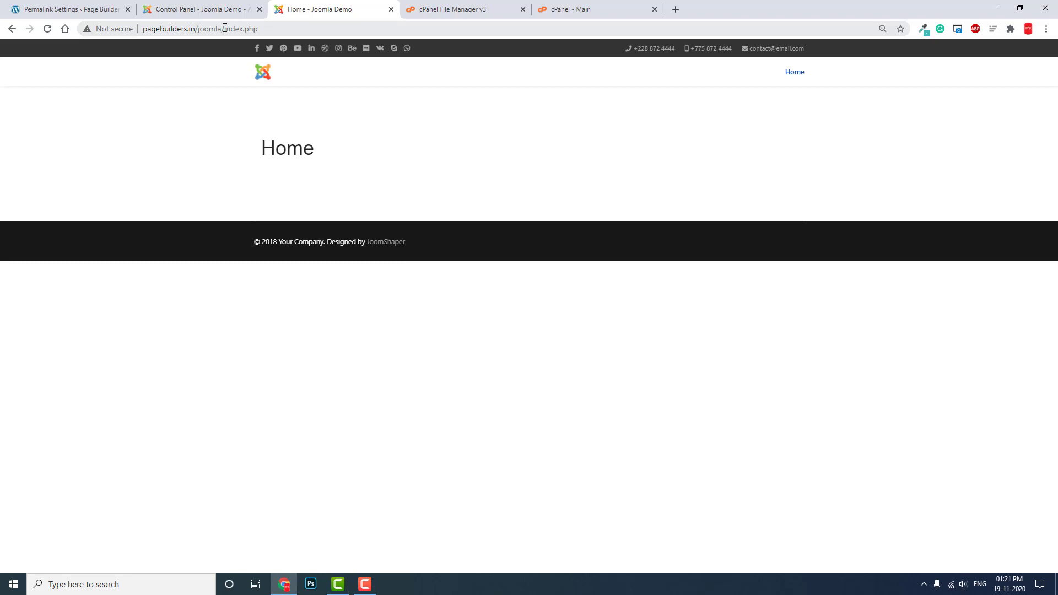
drag(225, 27, 289, 39)
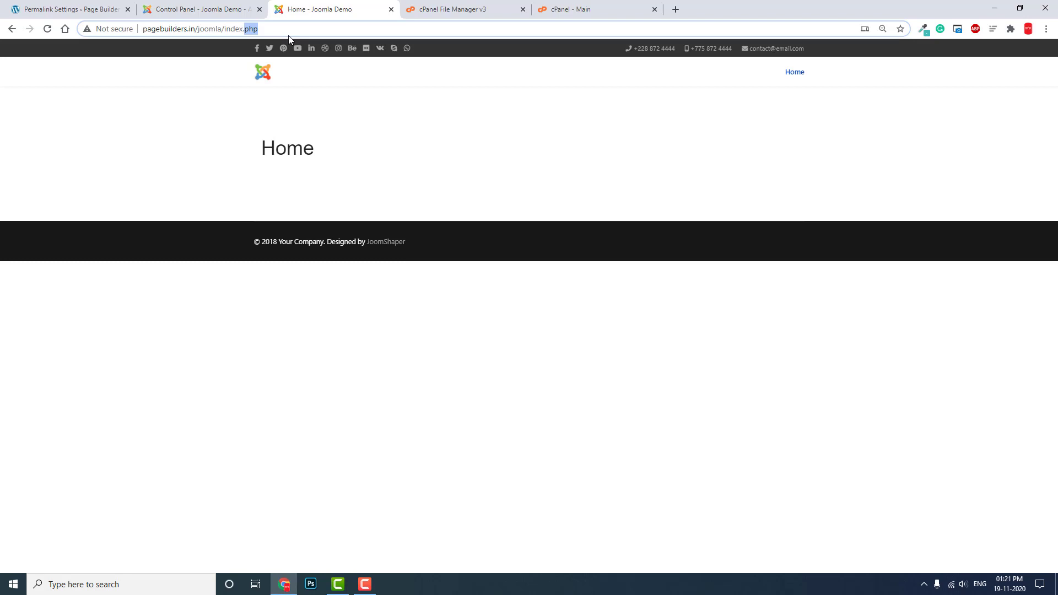
click(166, 10)
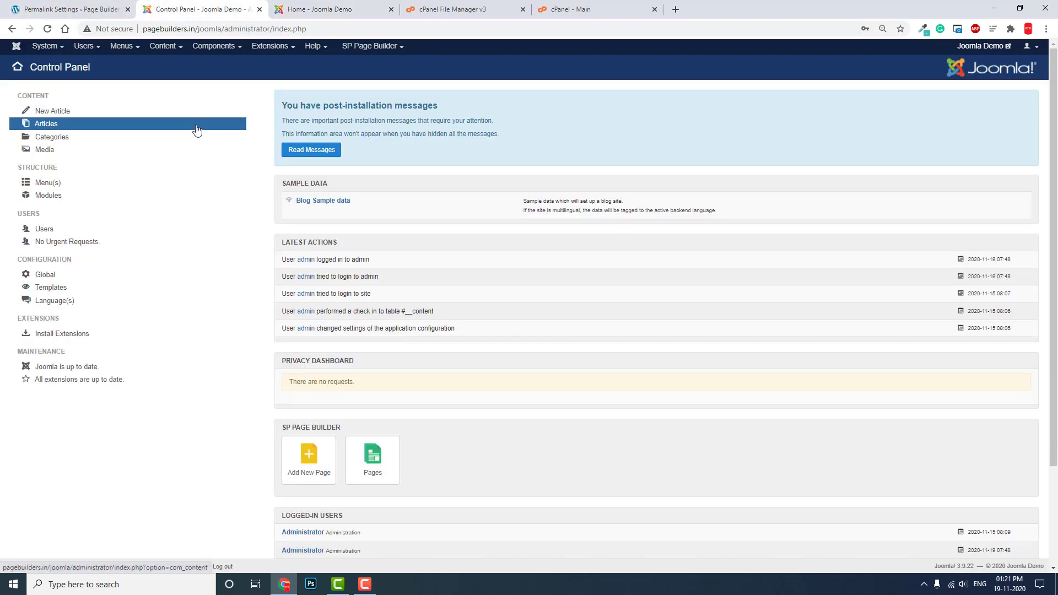
click(116, 12)
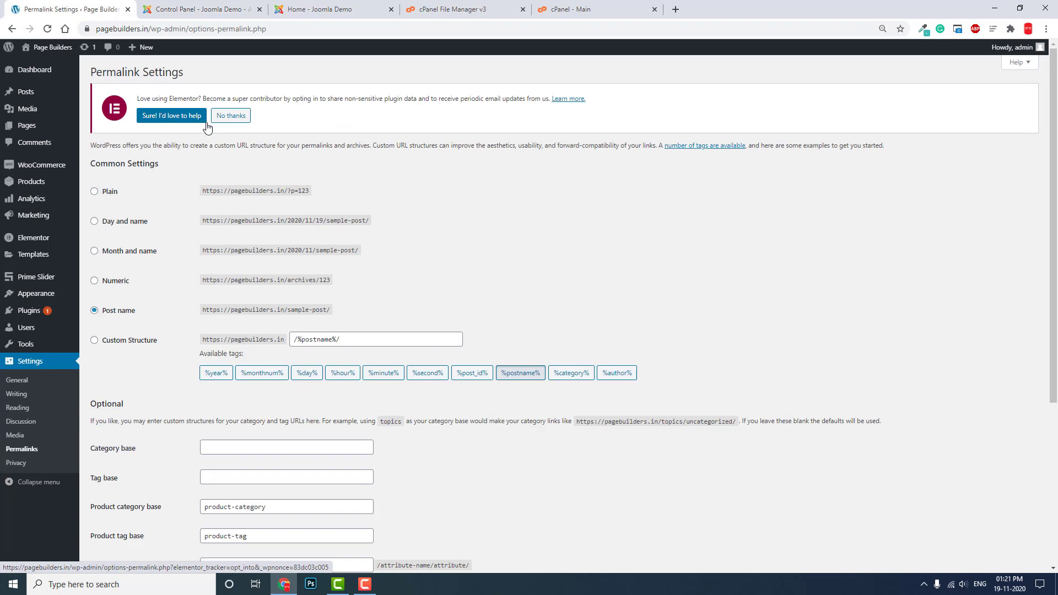
click(360, 5)
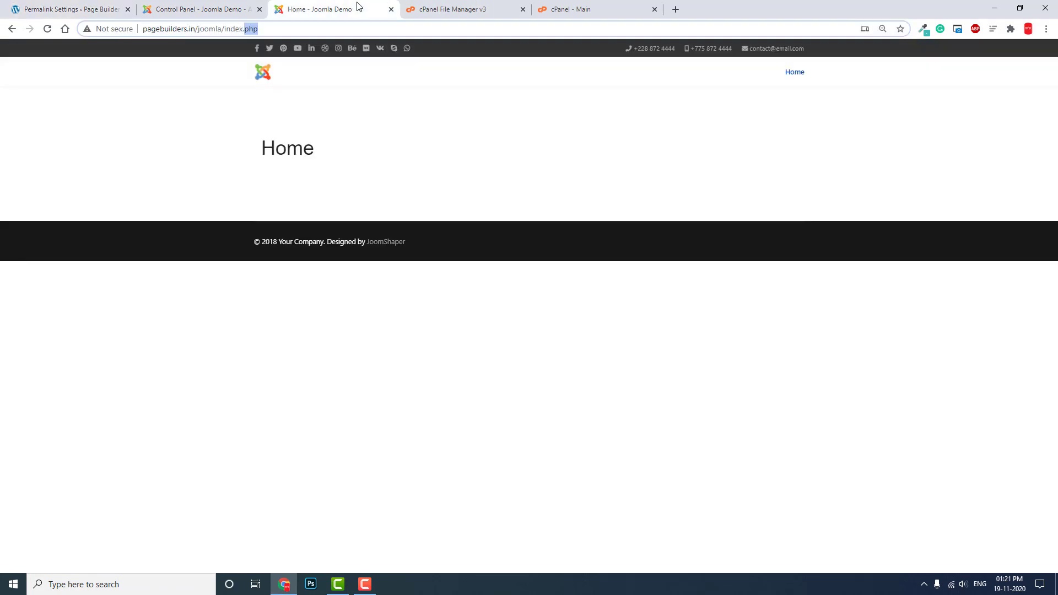
click(250, 7)
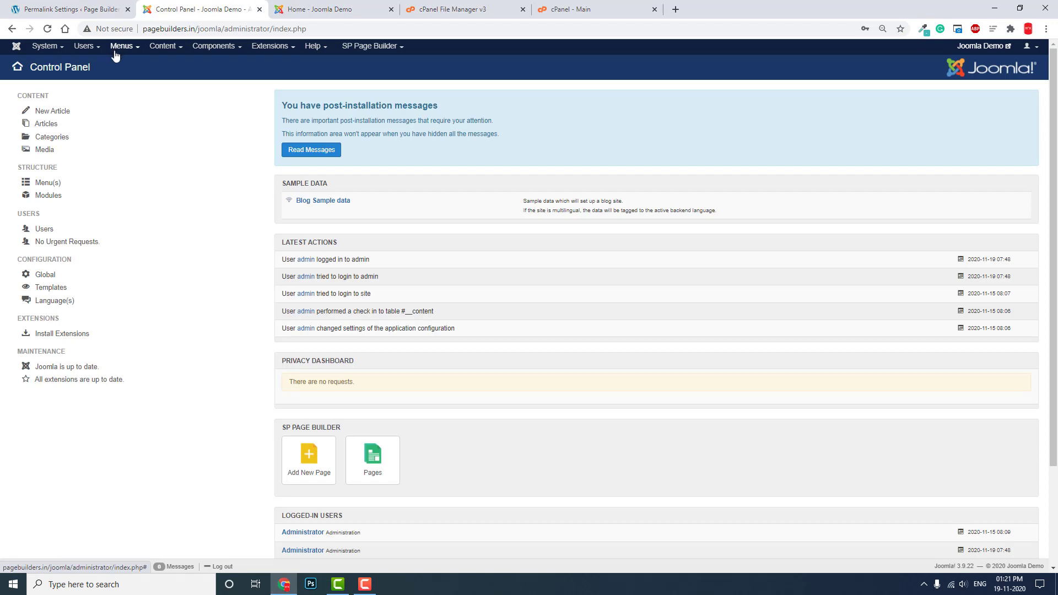
In Global Configuration's SEO Settings, set Use URL Rewriting to Yes alongside Search Engine Friendly URLs
click(50, 50)
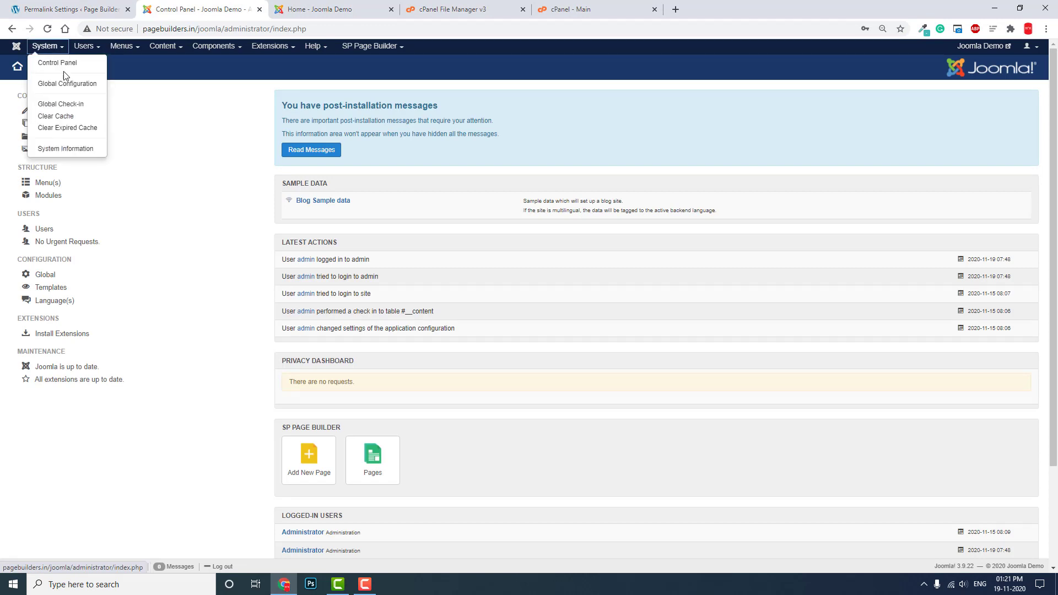
click(74, 84)
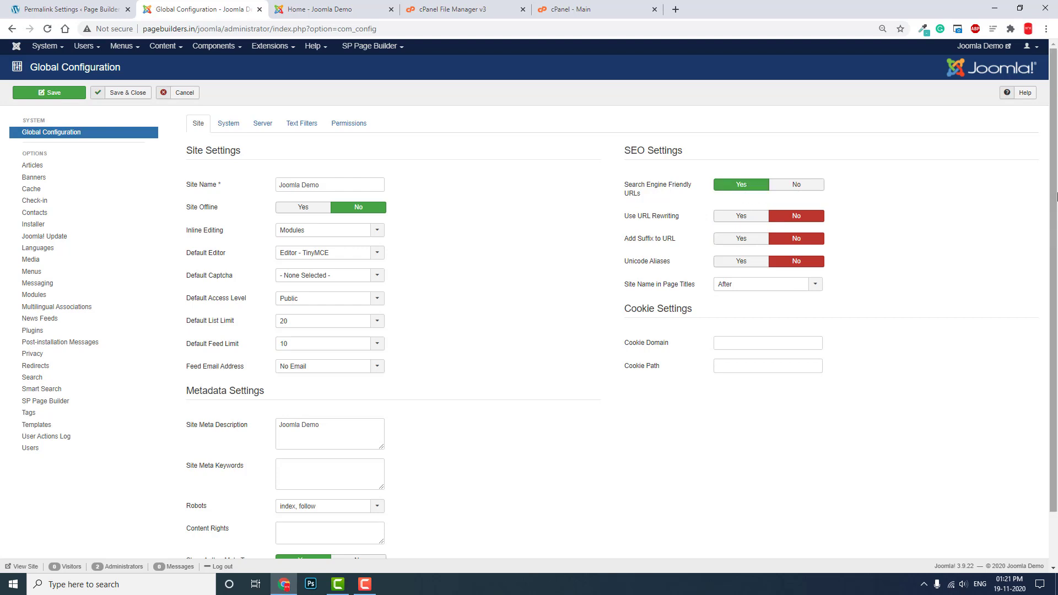
mouse_move(659, 222)
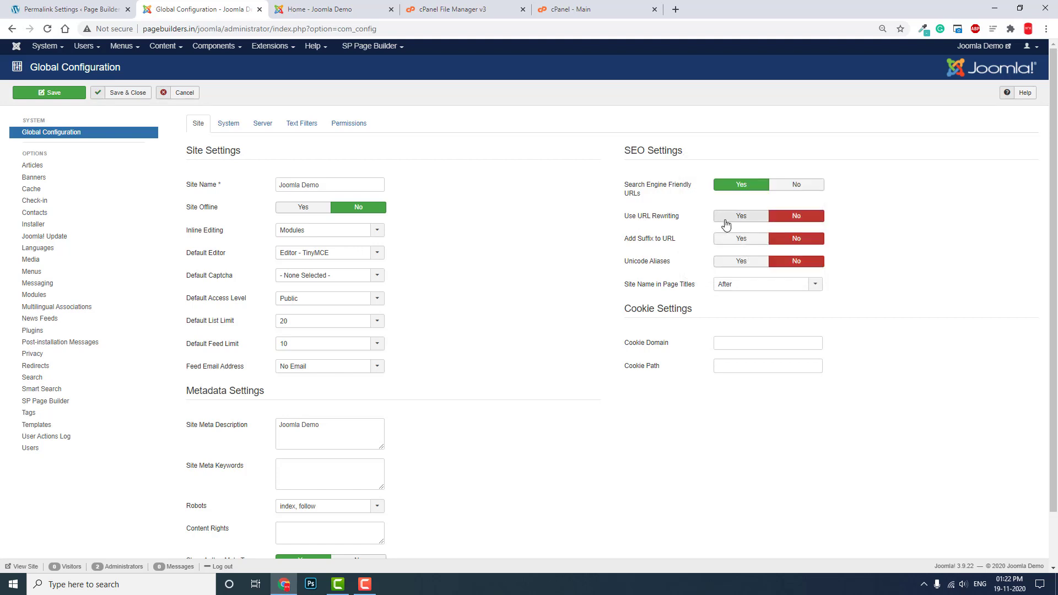
click(725, 222)
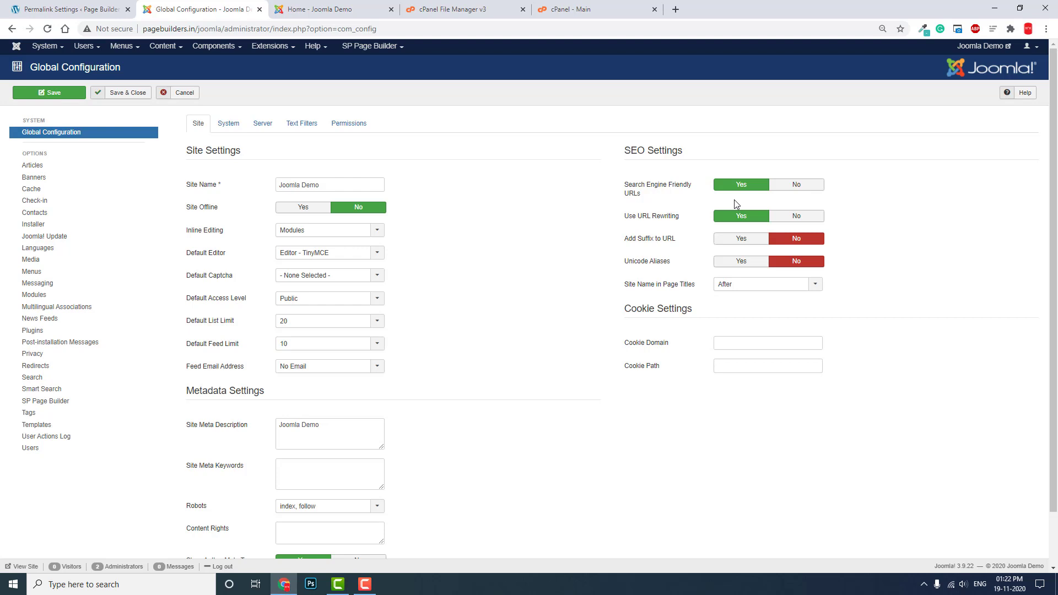
mouse_move(661, 220)
click(435, 8)
click(341, 9)
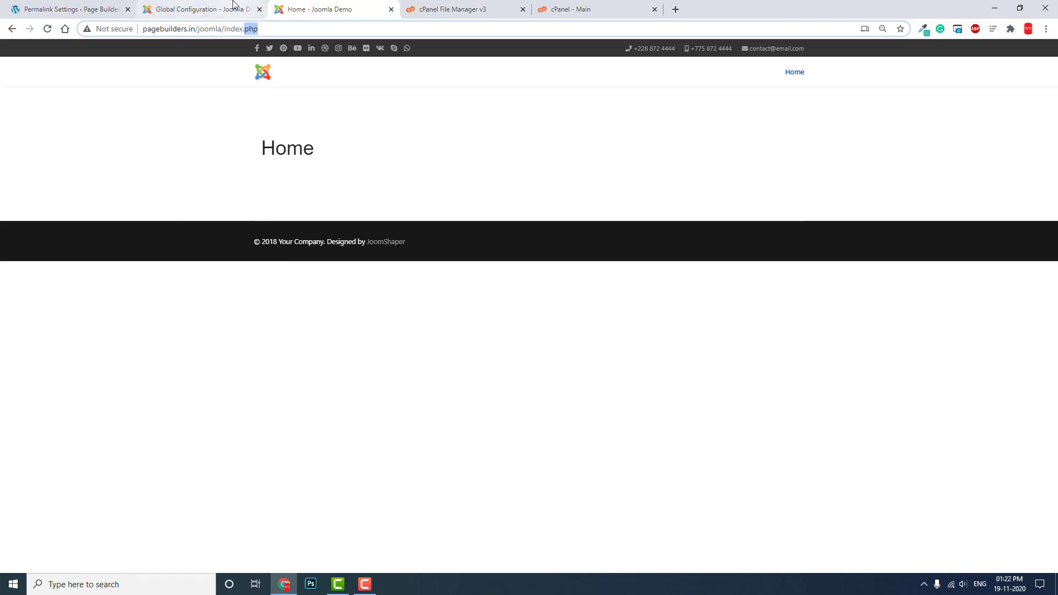
click(237, 7)
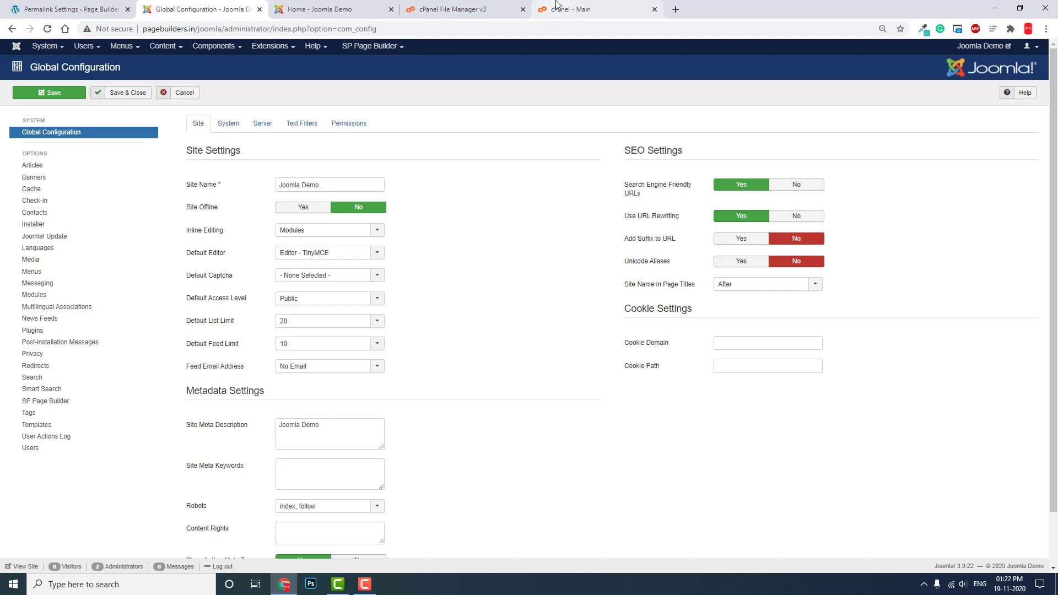
Rename htaccess.txt to .htaccess in the Joomla folder using cPanel File Manager
click(573, 9)
click(450, 9)
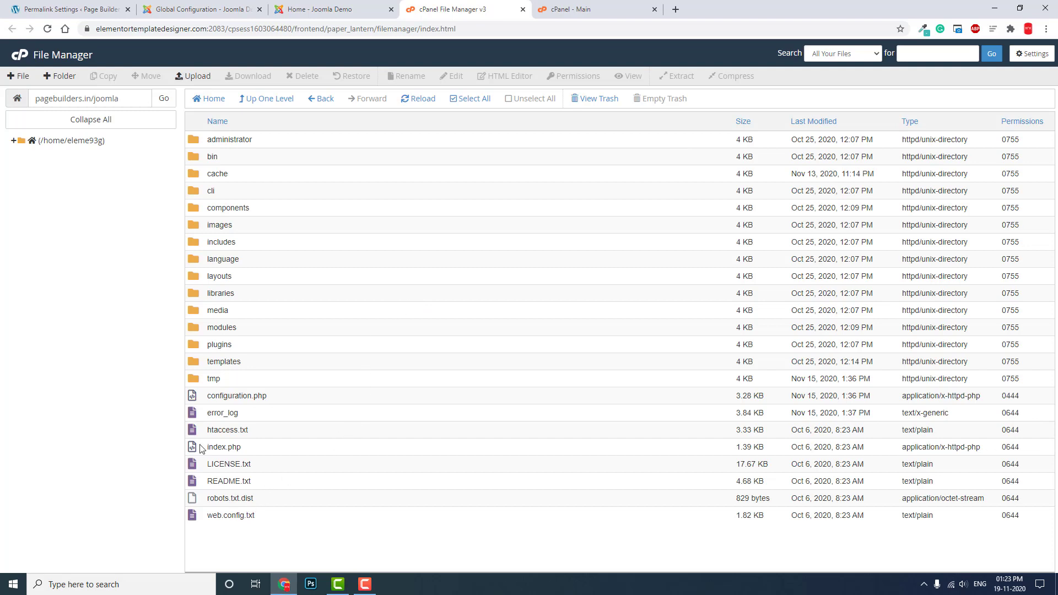
click(215, 430)
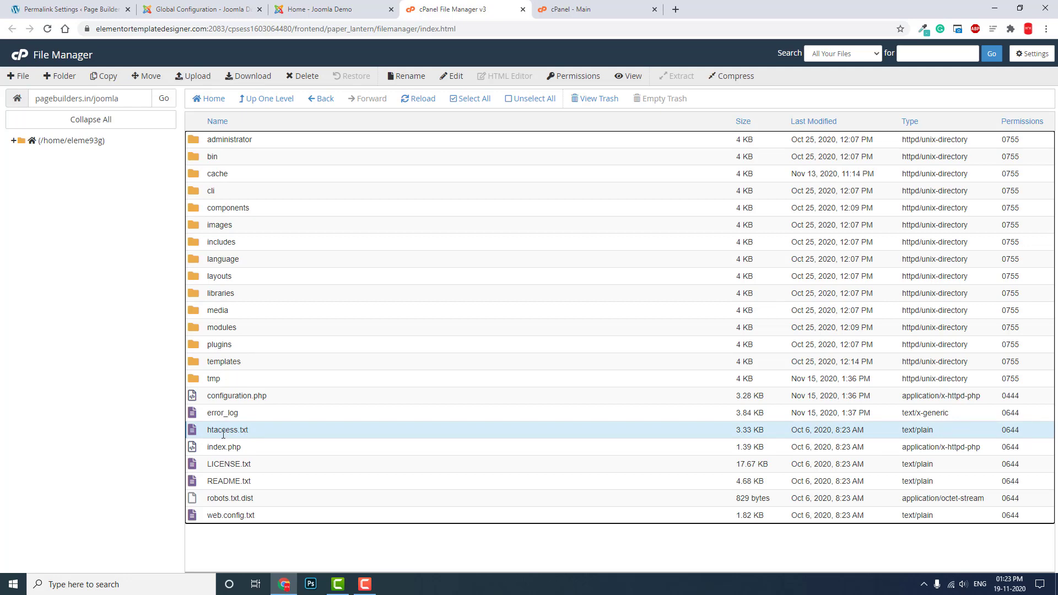
right_click(223, 432)
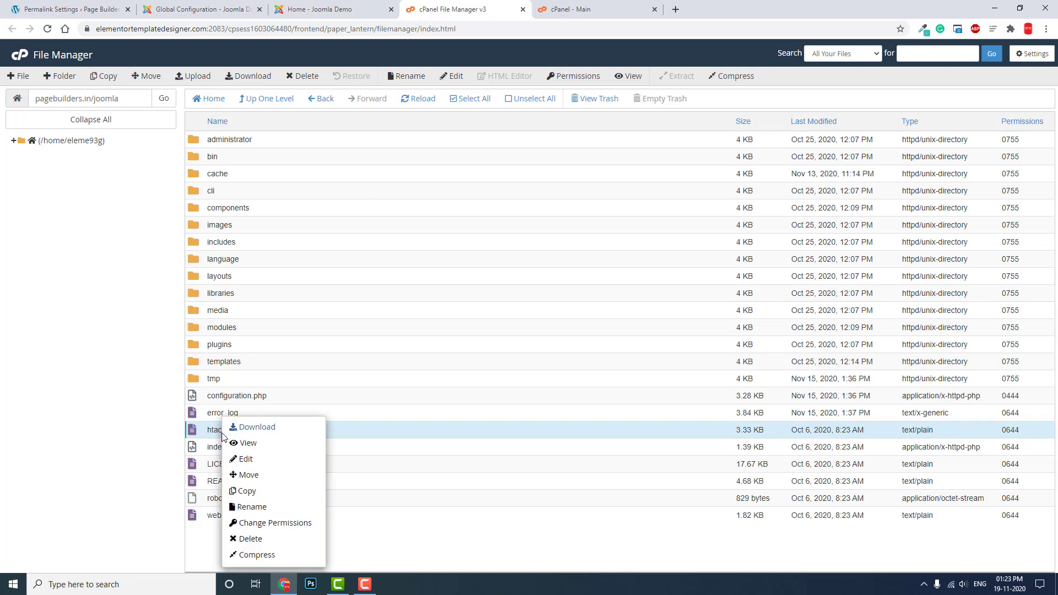
click(259, 506)
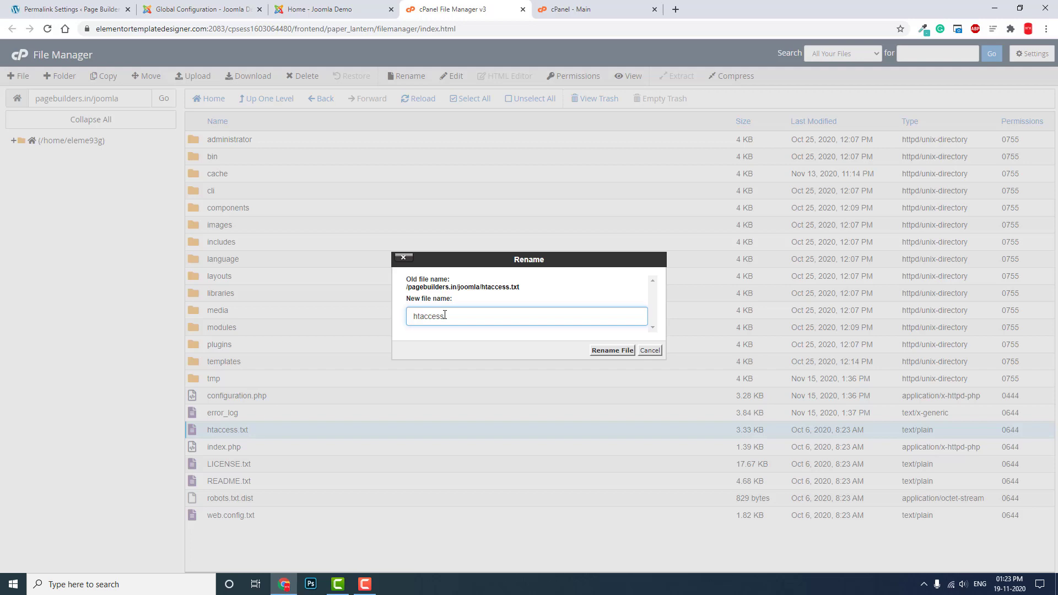
text(.)
click(615, 351)
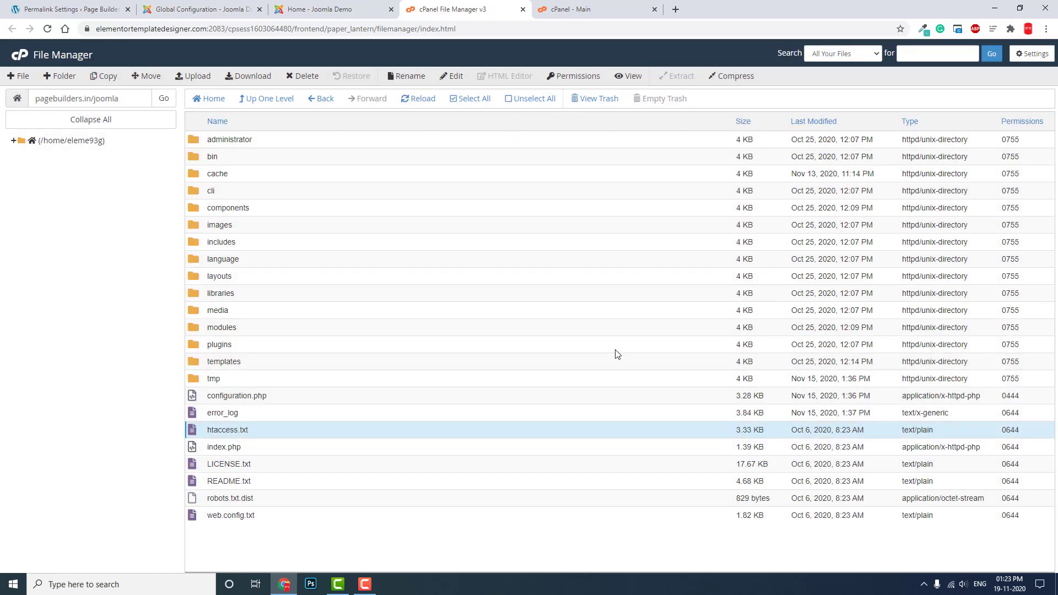
Save and close the Global Configuration with URL rewriting enabled
click(341, 7)
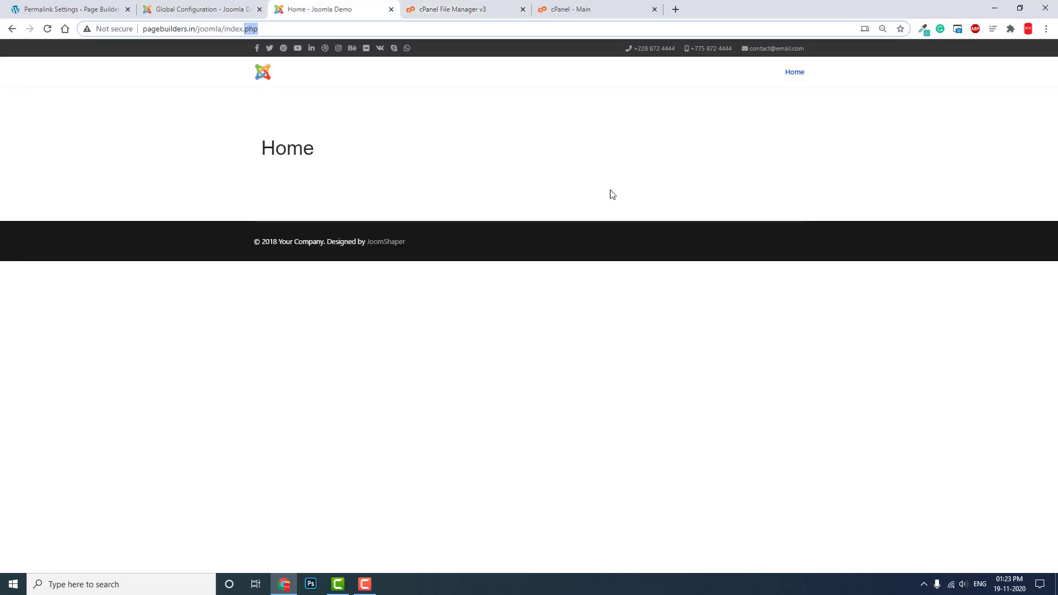
click(228, 10)
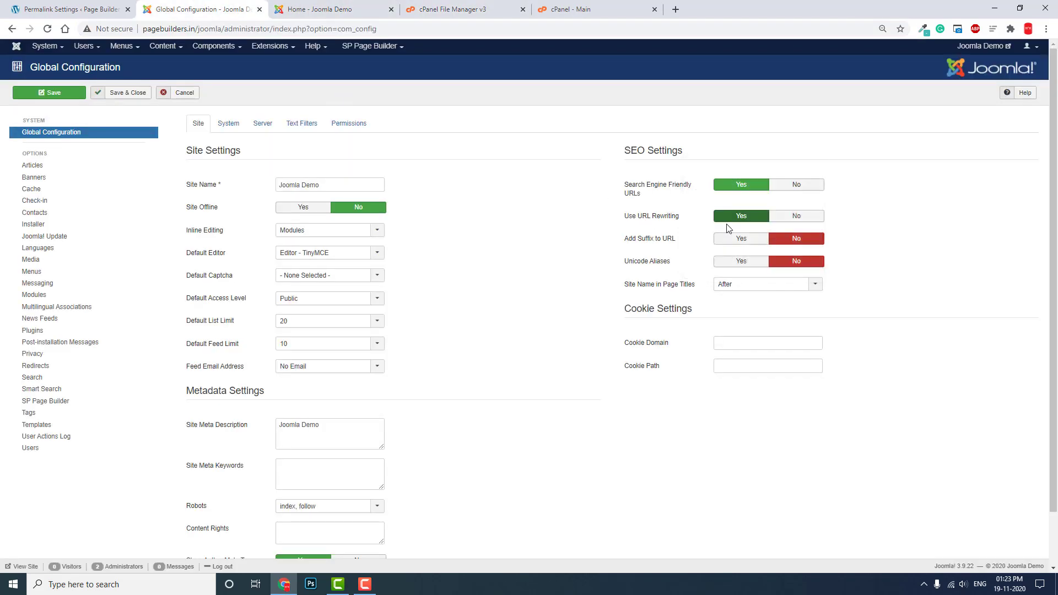
click(124, 93)
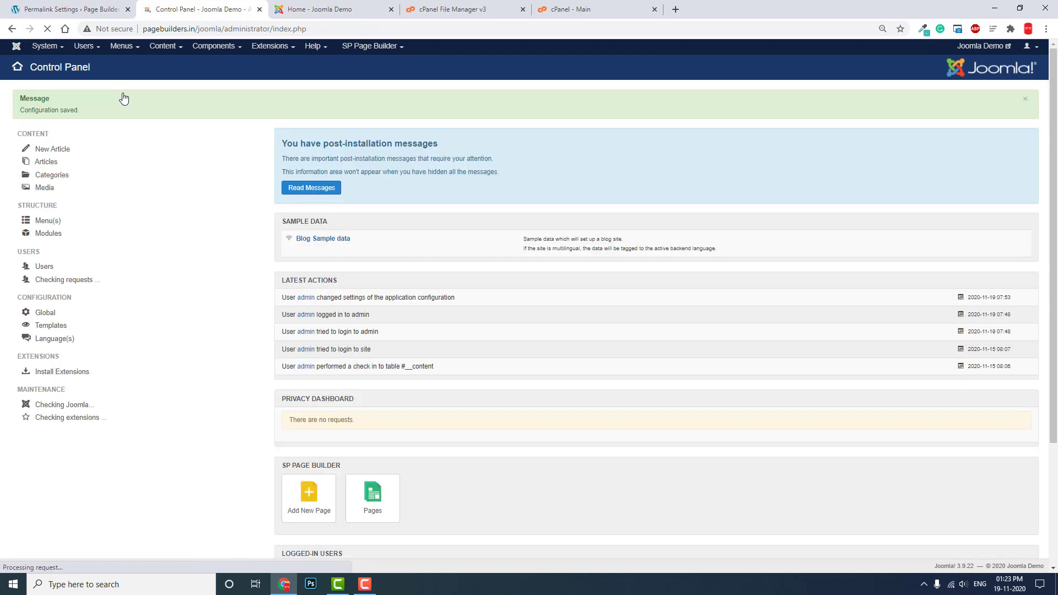
Reload the site and confirm the Home page loads at pagebuilders.in/joomla/ without index.php
click(321, 8)
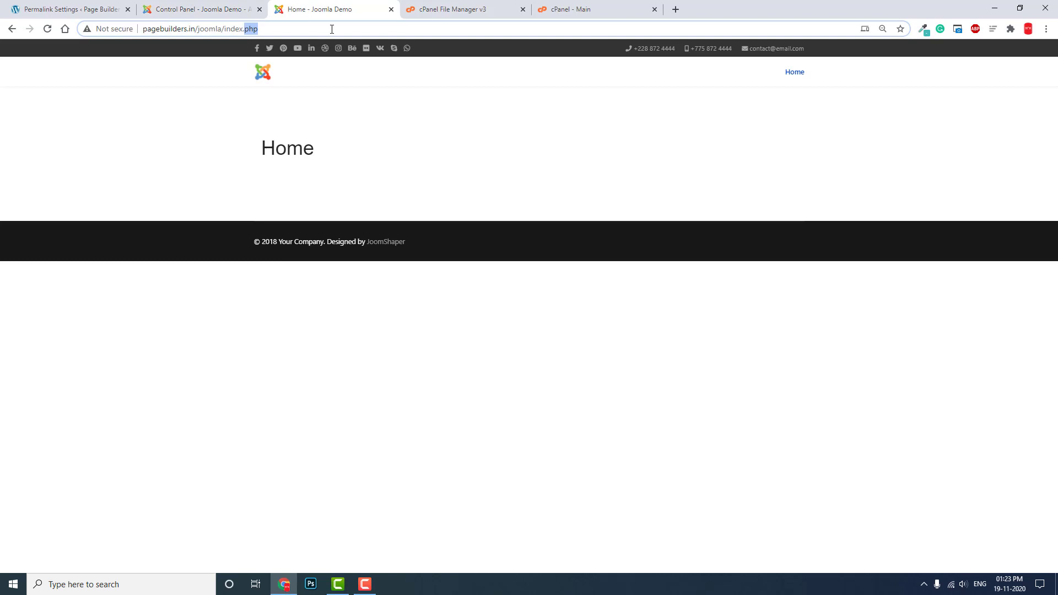
click(794, 73)
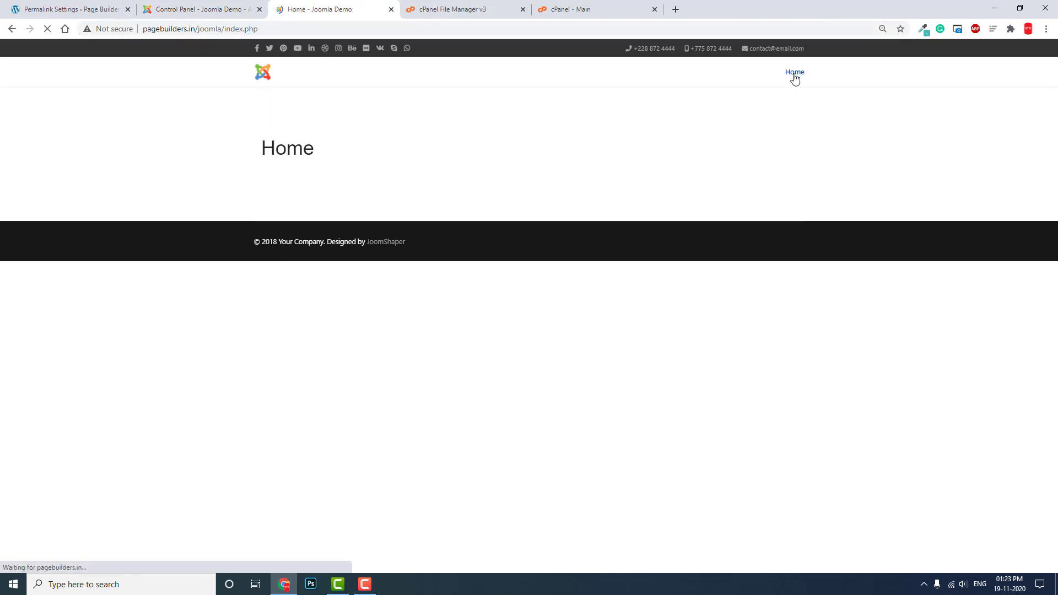
click(264, 78)
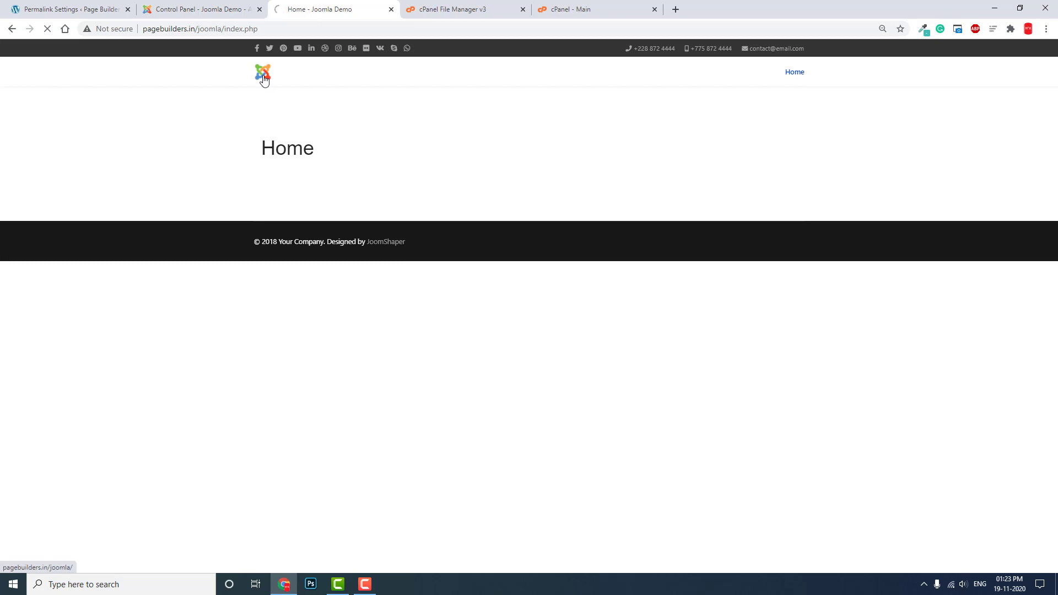
click(795, 74)
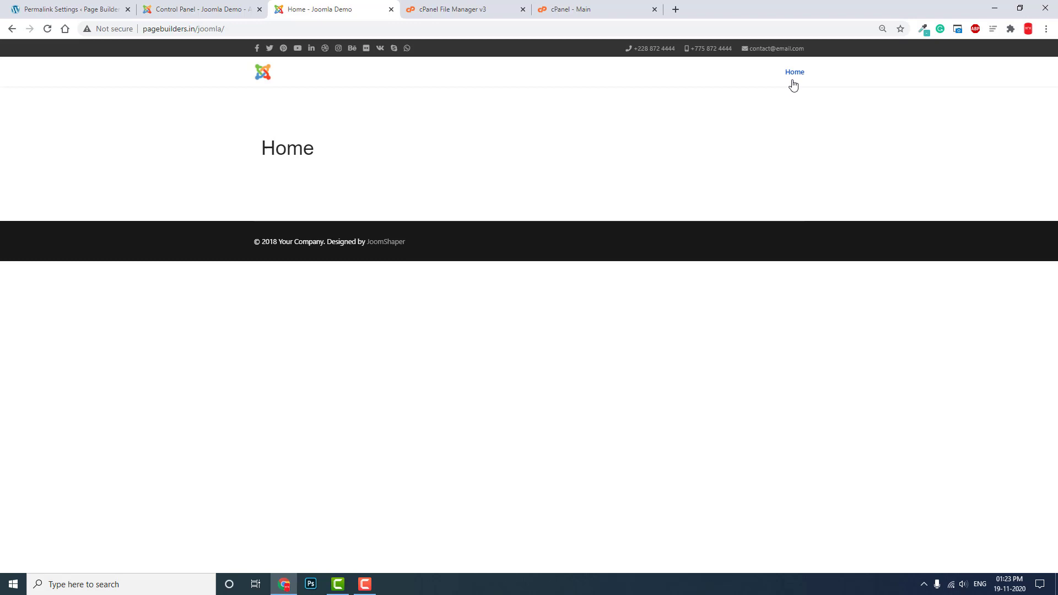
Create and save a new article titled 'about us'
click(223, 10)
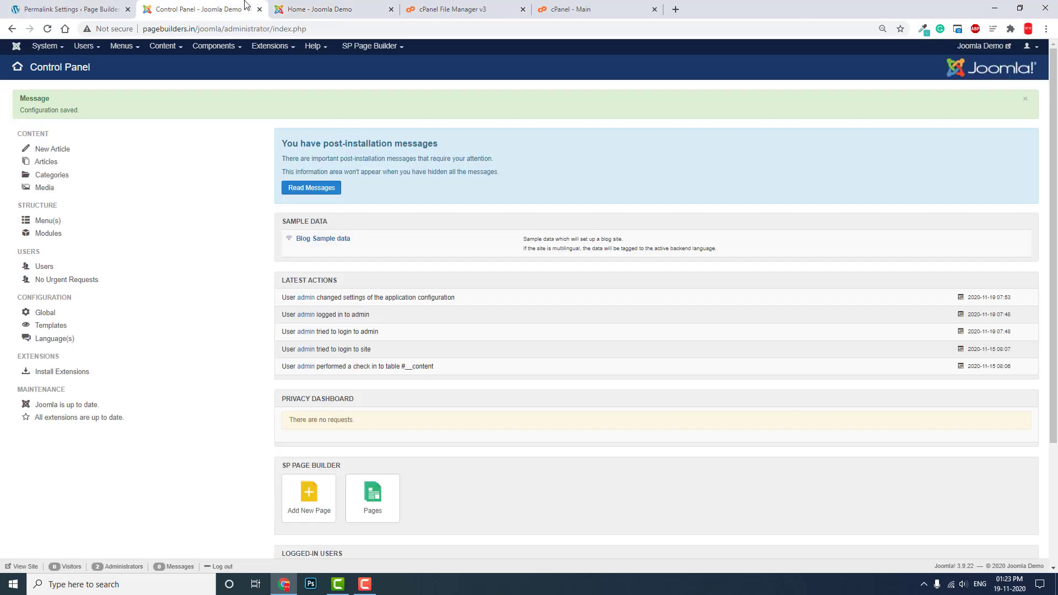
click(61, 153)
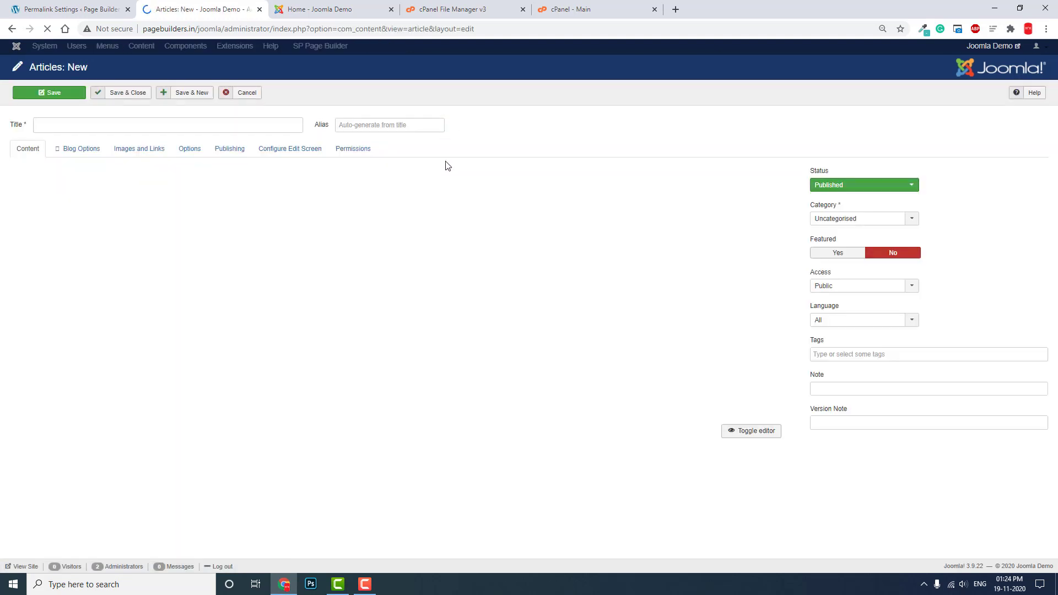
click(194, 124)
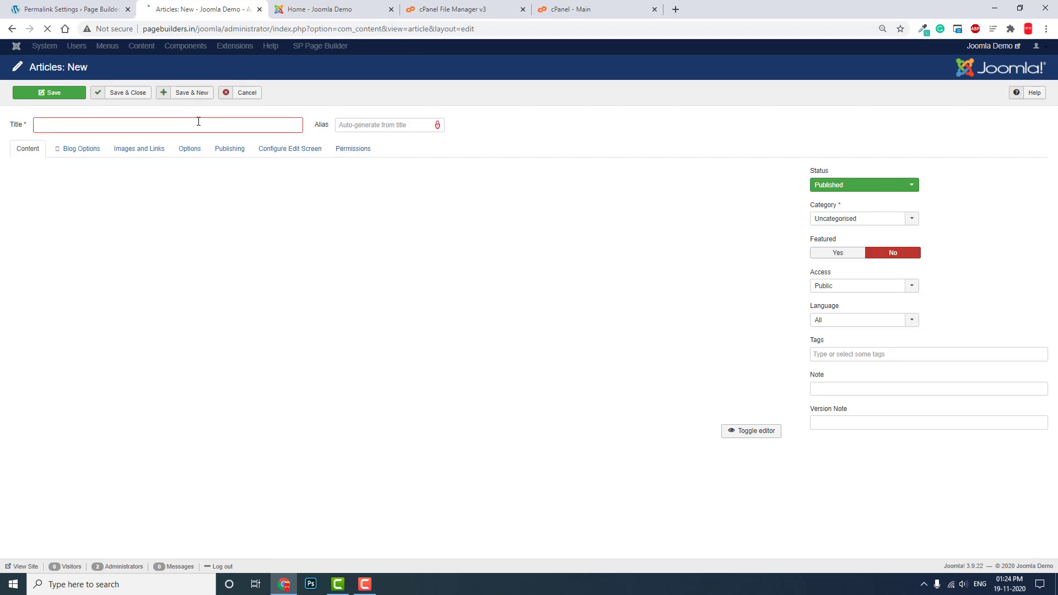
text(aboyut u)
key(BackSpace)
key(BackSpace)
key(BackSpace)
key(BackSpace)
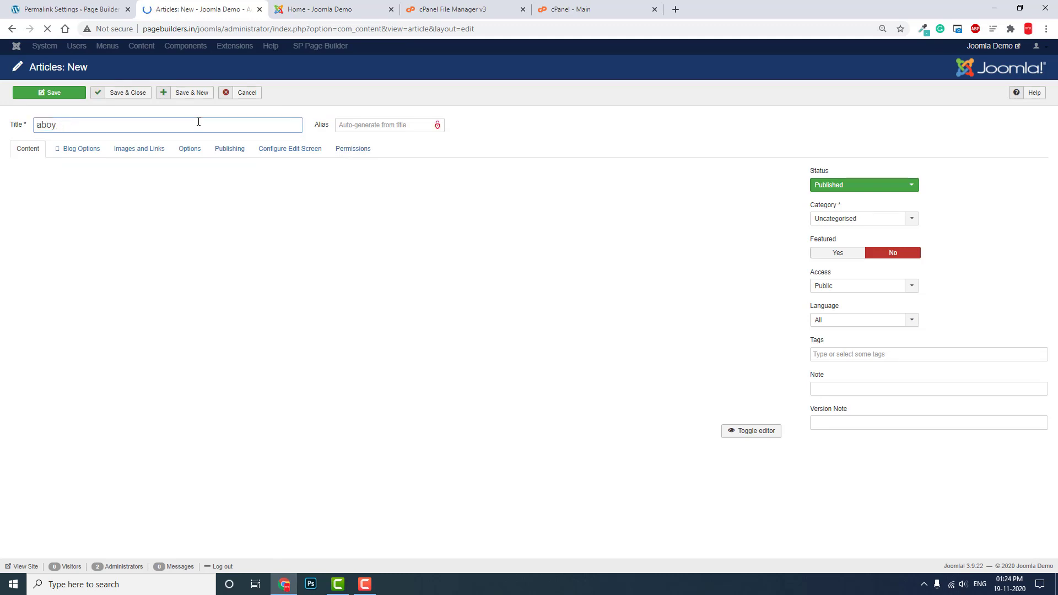
text(us)
click(137, 97)
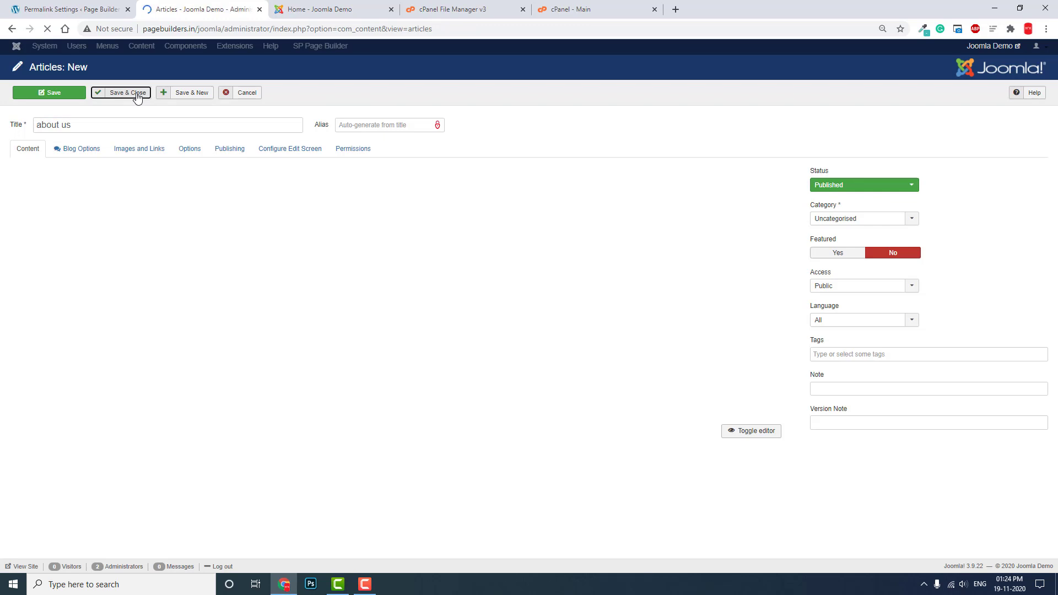
click(126, 50)
mouse_move(131, 63)
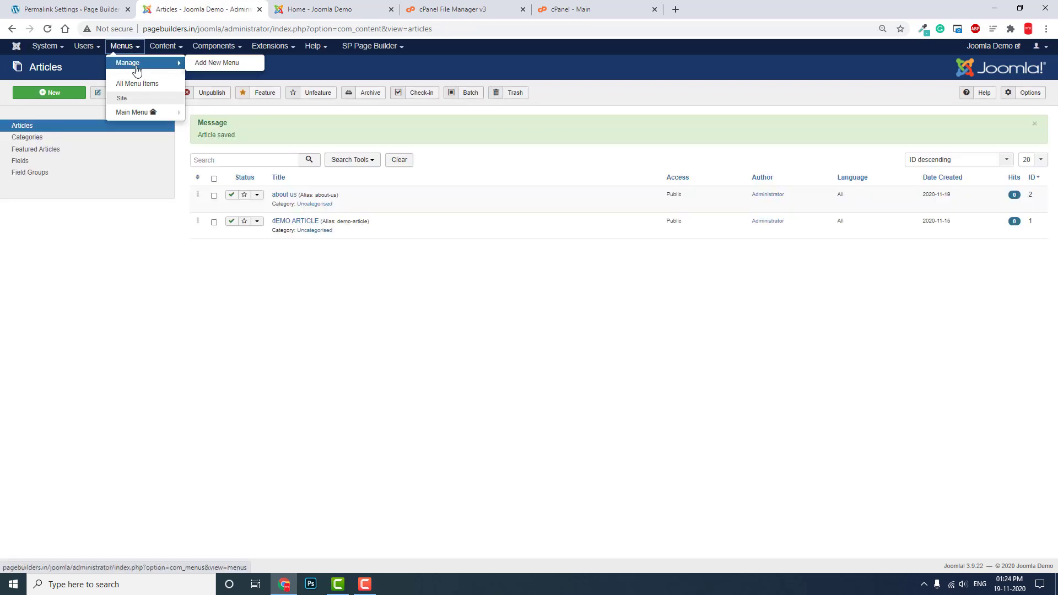
Add a Main Menu item titled 'About us' with type Articles > Single Article
mouse_move(135, 113)
click(211, 115)
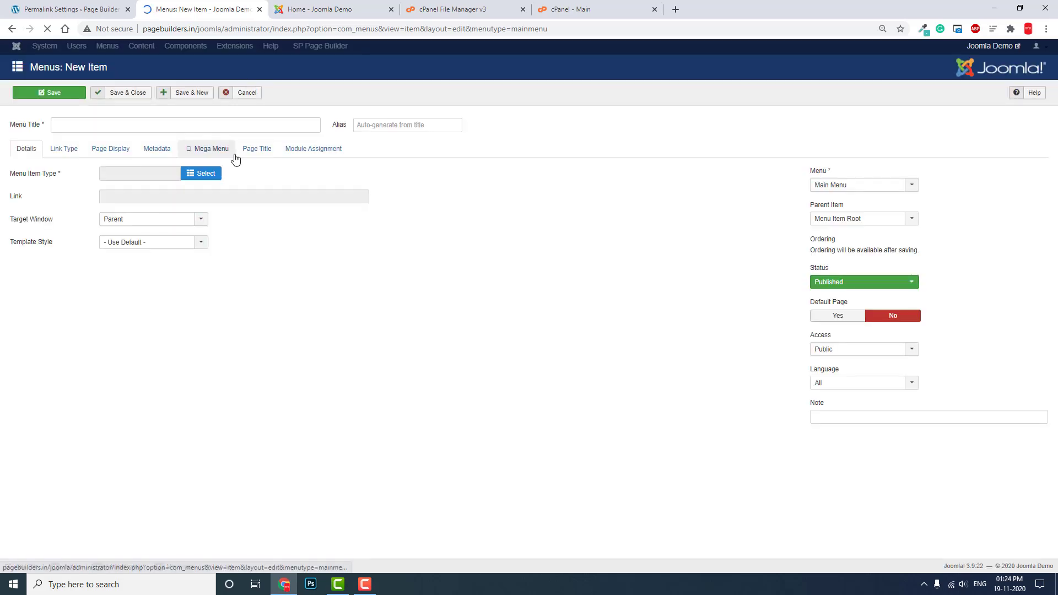
click(167, 120)
text(About us)
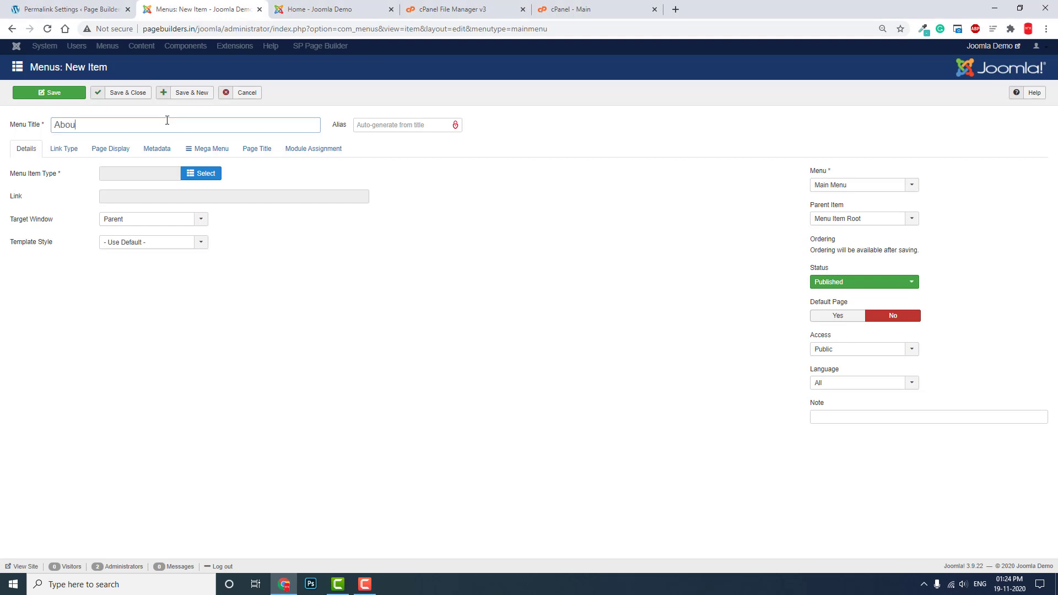
click(203, 173)
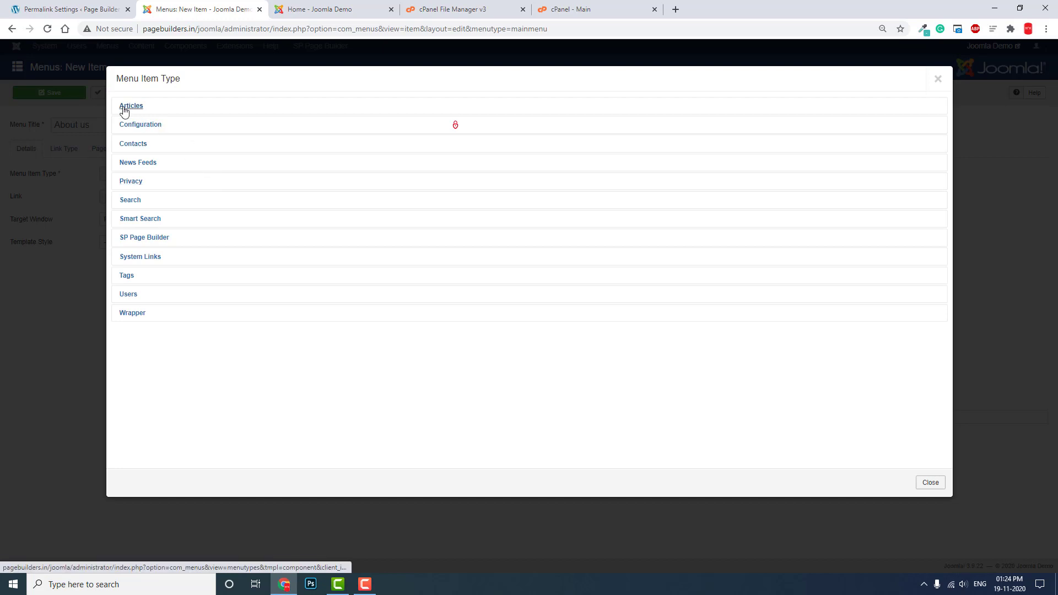
click(135, 110)
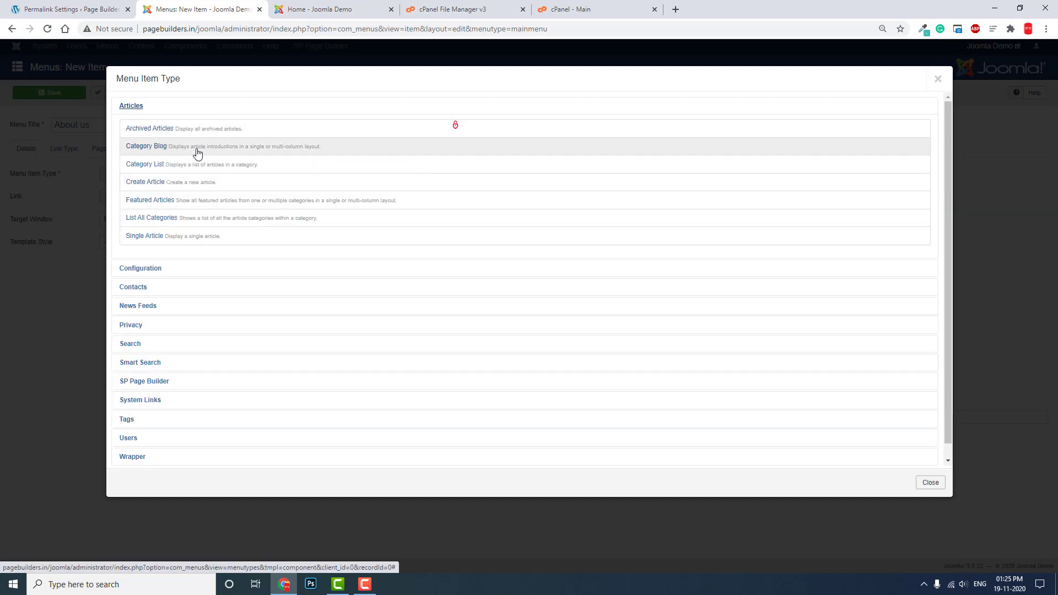
click(151, 237)
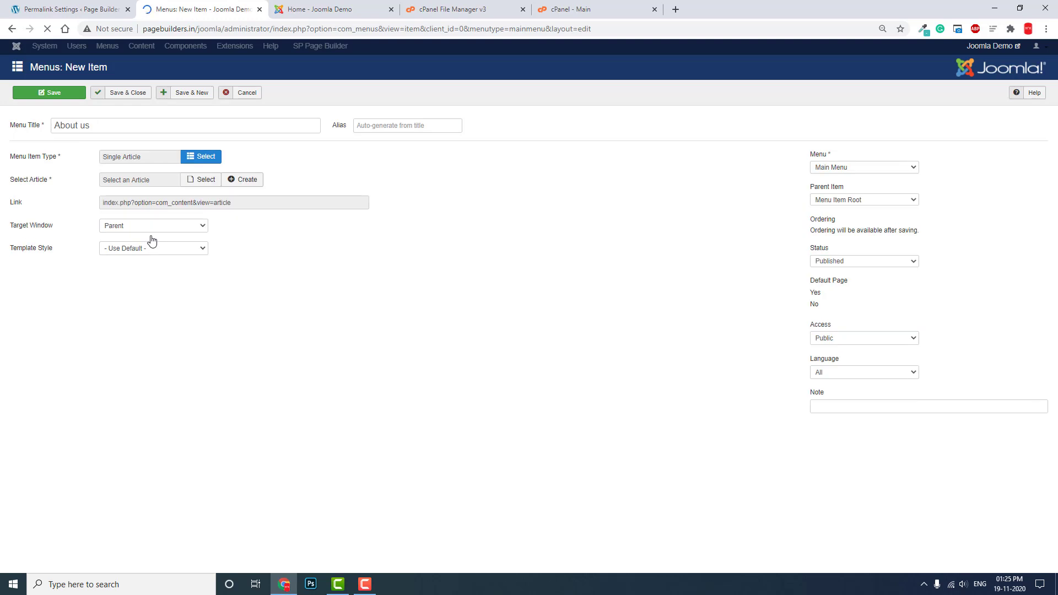
Link the About us menu item to the 'about us' article, review Options and Link Type, and save
click(196, 177)
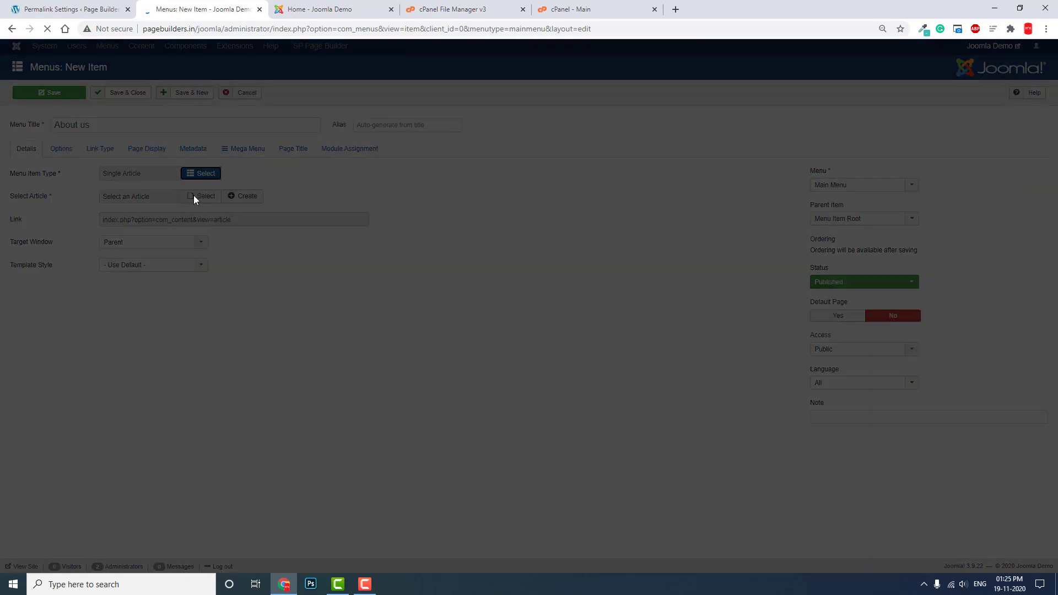
click(943, 82)
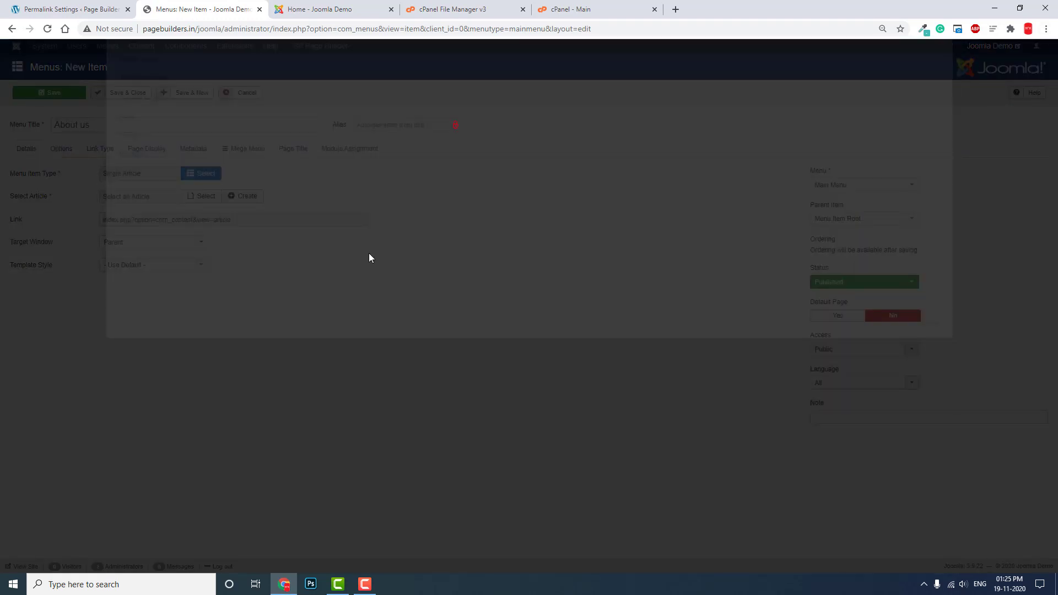
click(207, 197)
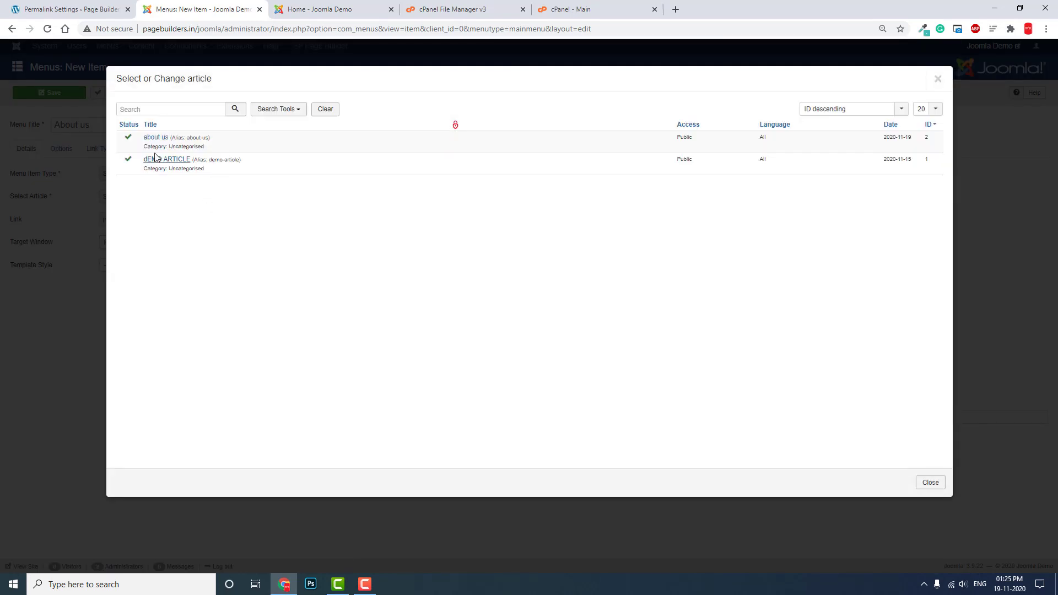
click(156, 138)
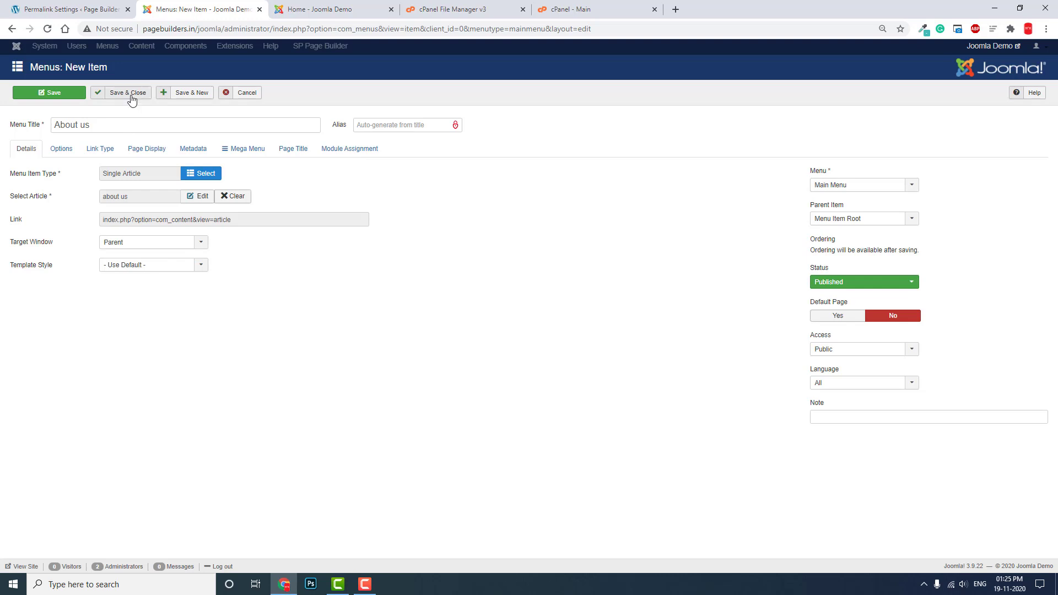
click(59, 150)
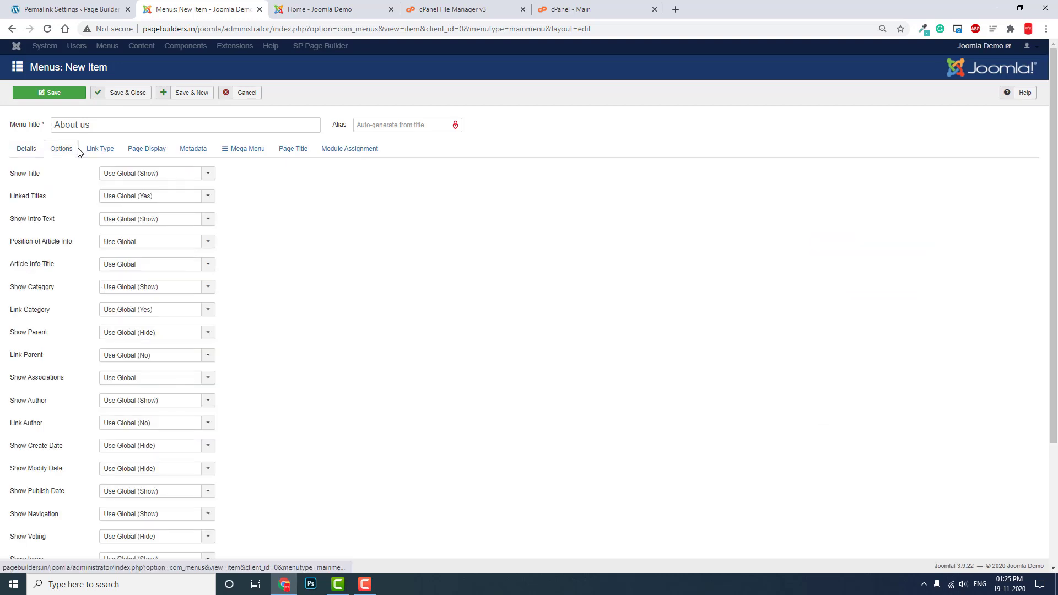
click(108, 152)
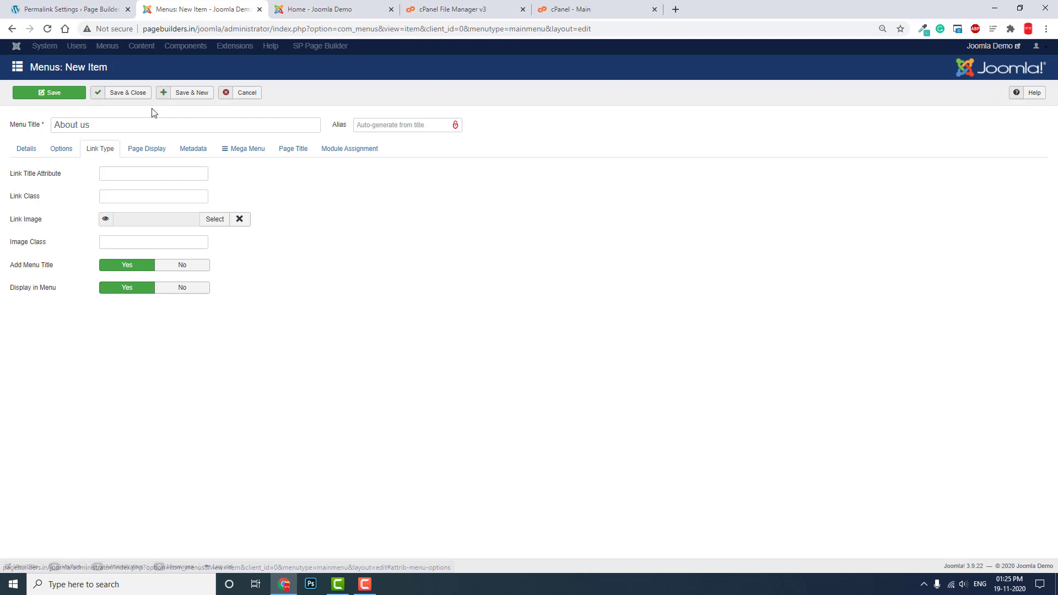
click(126, 95)
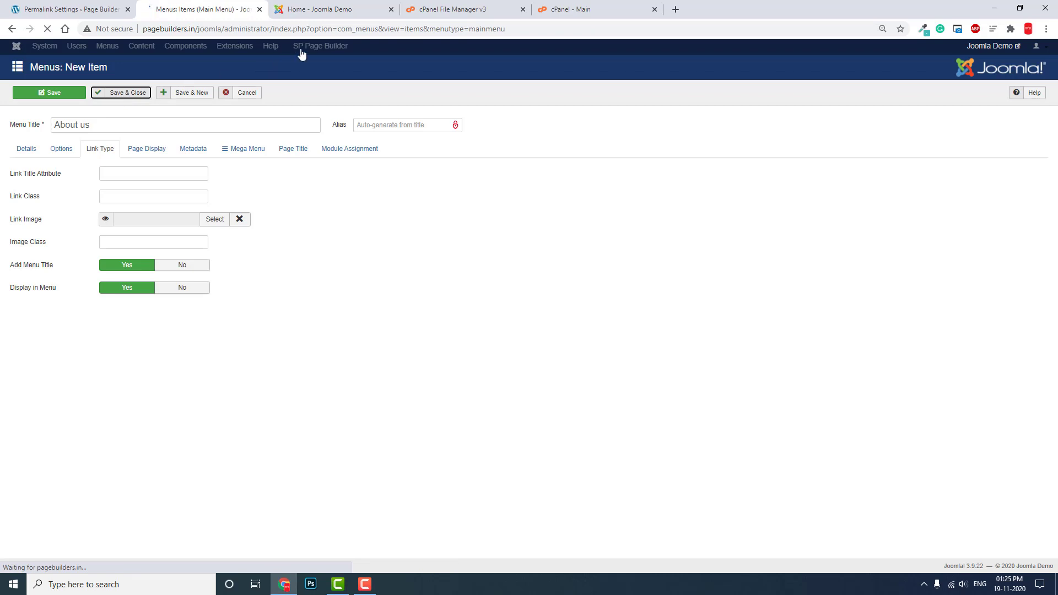
Reload the front end and open the new About us menu link
click(322, 10)
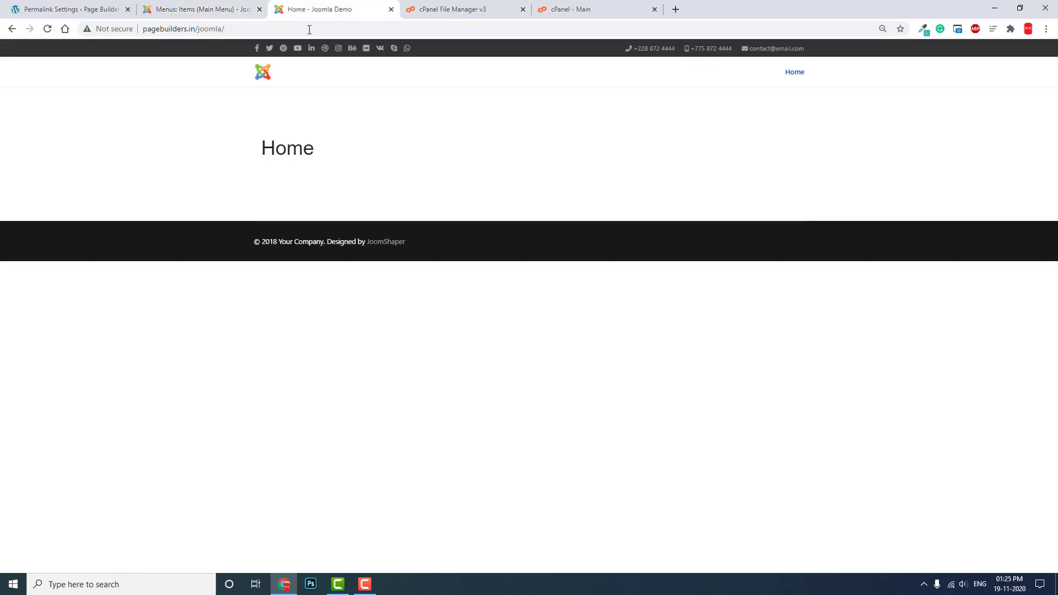
click(263, 79)
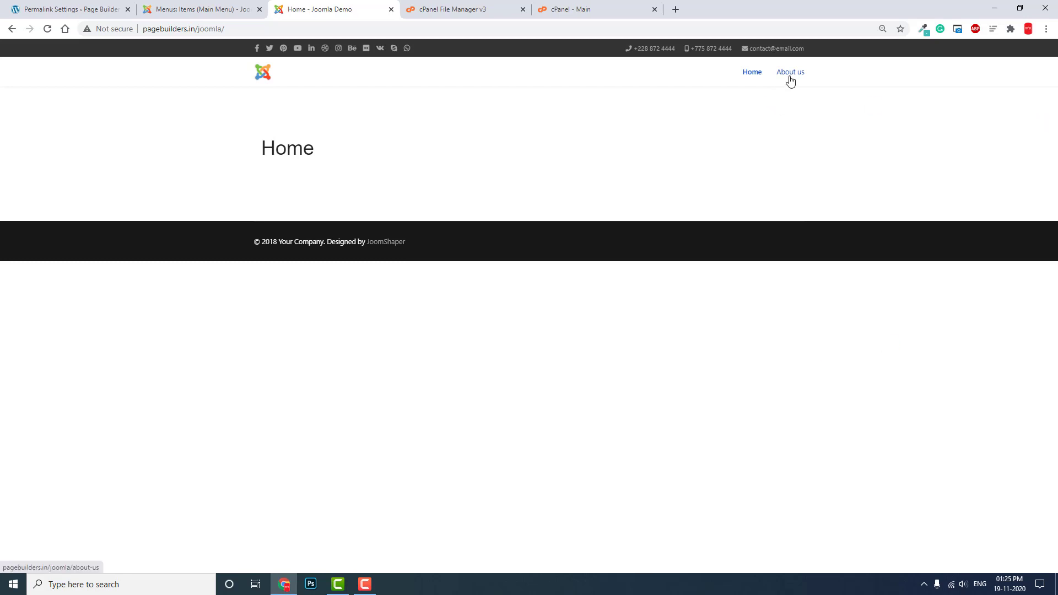
click(790, 80)
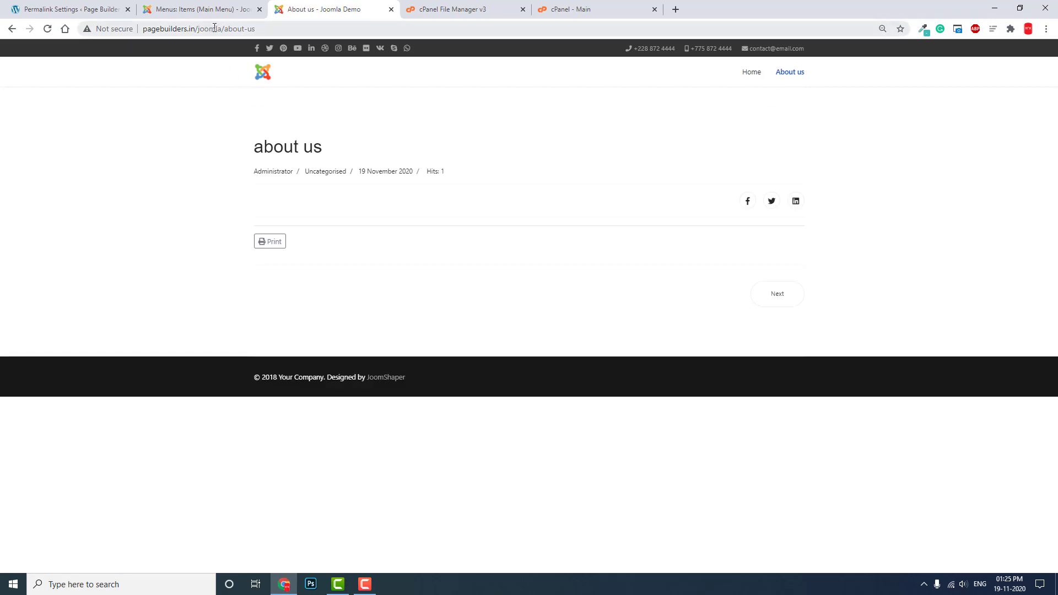
Test the address with index.php/ inserted after joomla/, then load the site root and reopen About us
drag(224, 28, 341, 29)
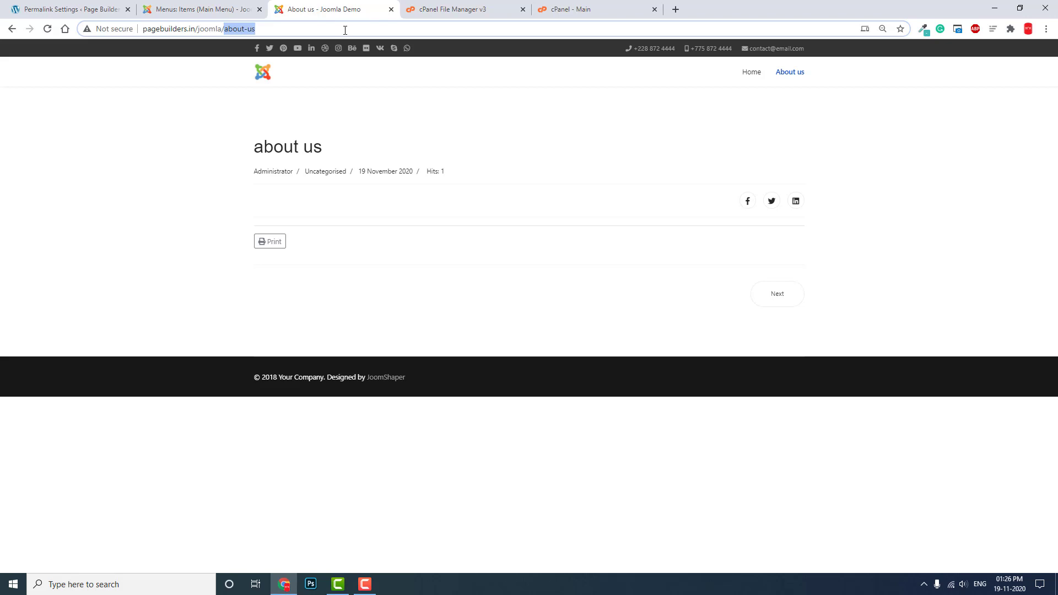
click(224, 29)
text(index)
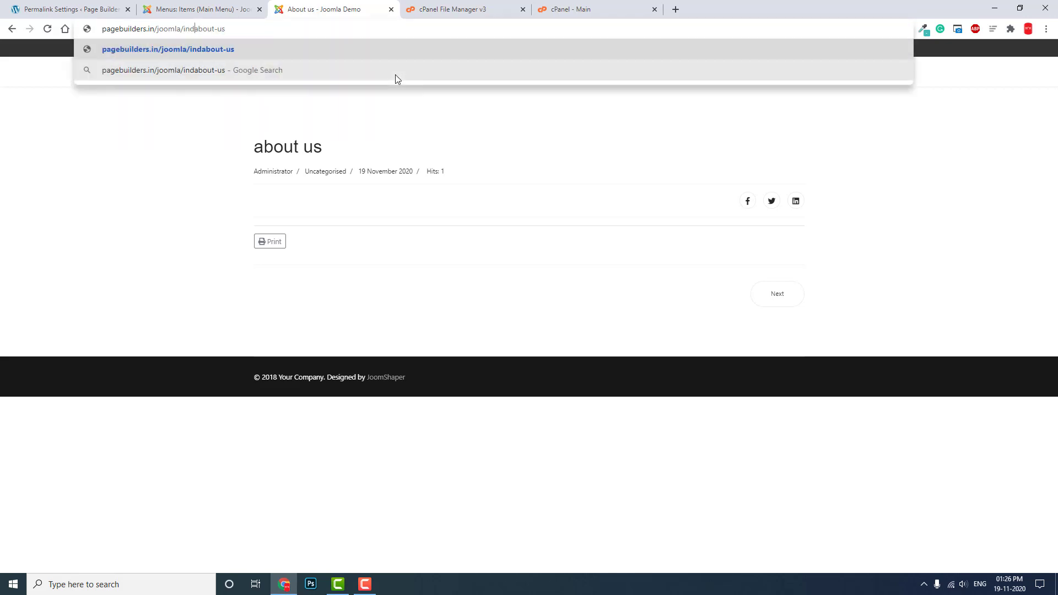
text(.php)
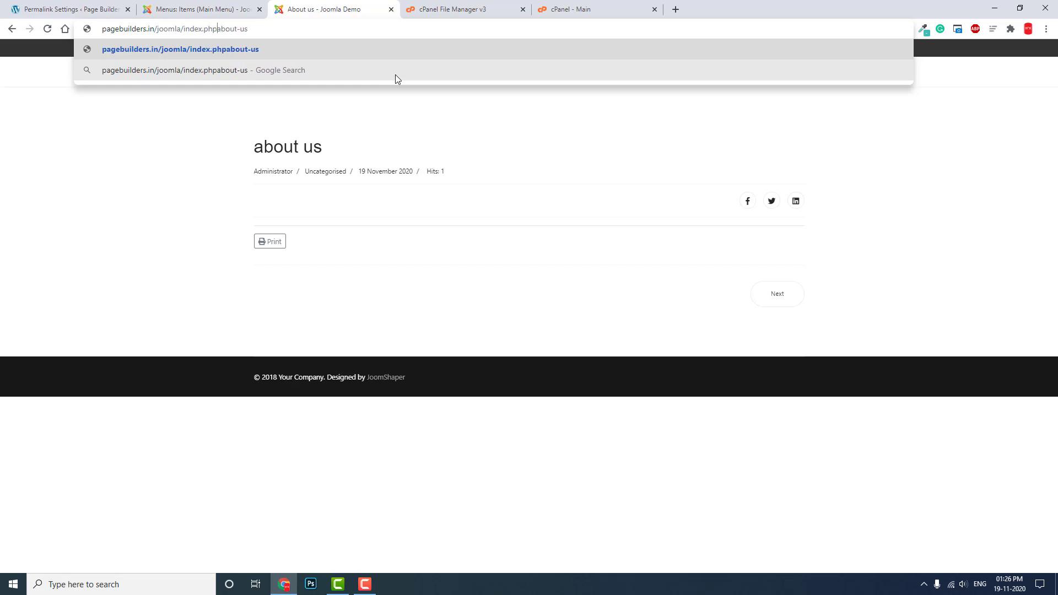
text(/)
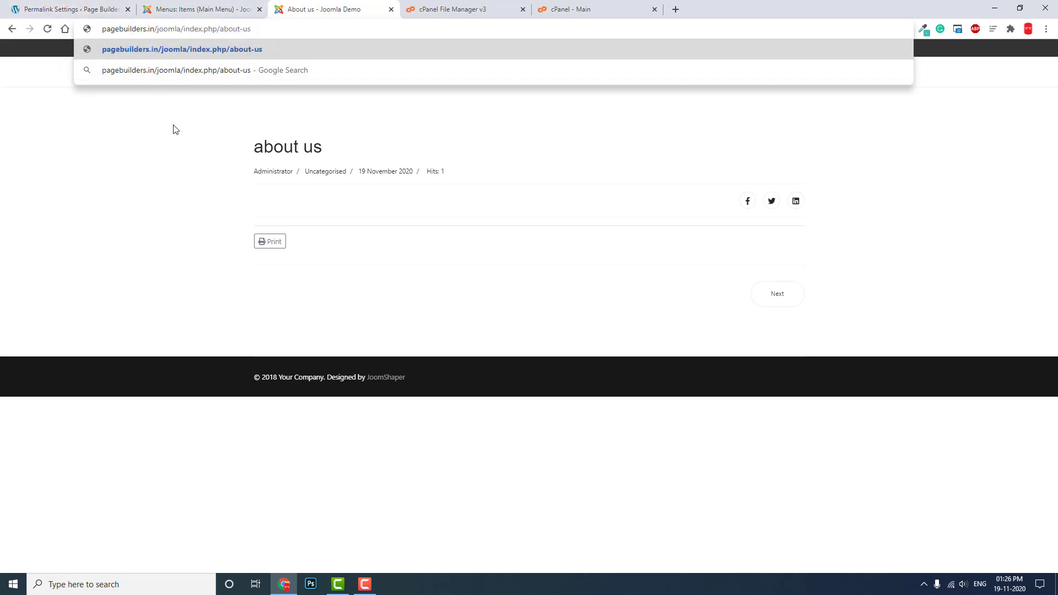
key(BackSpace)
key(BackSpace)
key(BackSpace)
key(BackSpace)
key(BackSpace)
key(BackSpace)
key(BackSpace)
key(BackSpace)
key(BackSpace)
key(BackSpace)
key(BackSpace)
key(BackSpace)
key(BackSpace)
key(BackSpace)
key(BackSpace)
key(BackSpace)
key(BackSpace)
key(BackSpace)
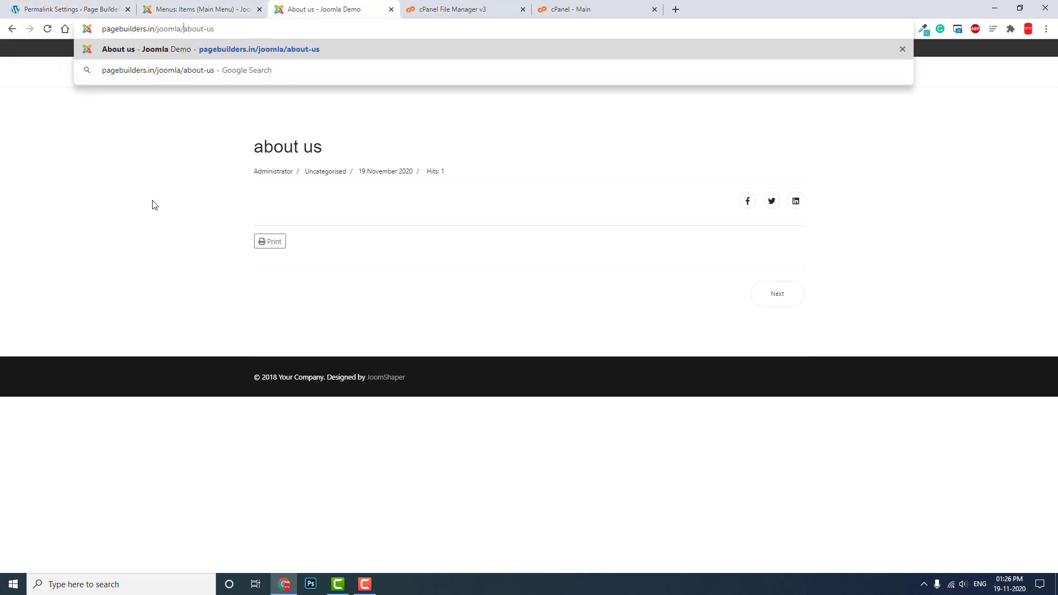
key(Return)
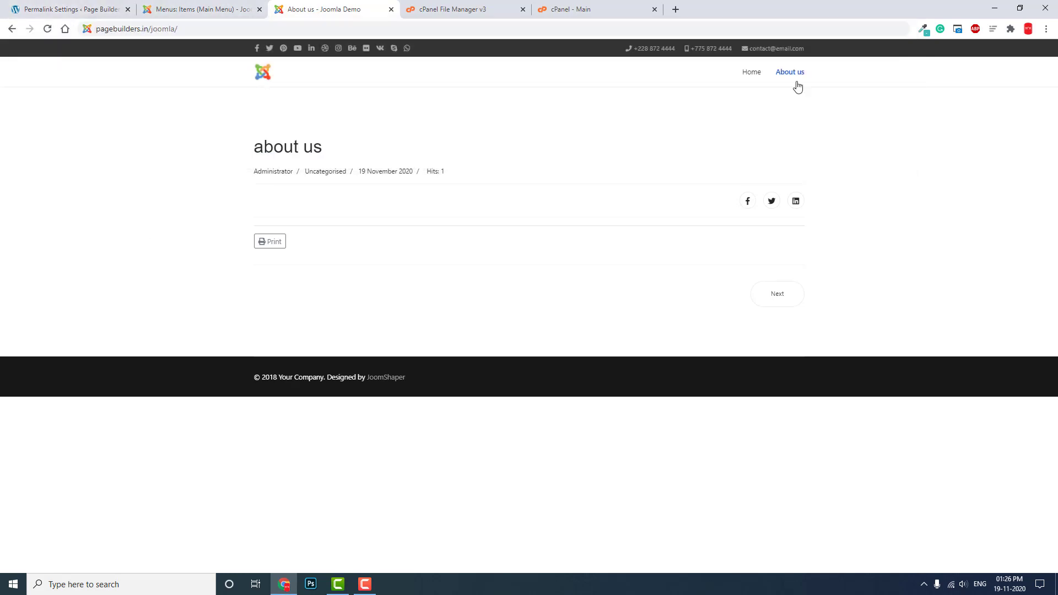
click(793, 77)
Check the joomla folder listing with .htaccess in cPanel, then return to WordPress Permalink Settings
click(573, 9)
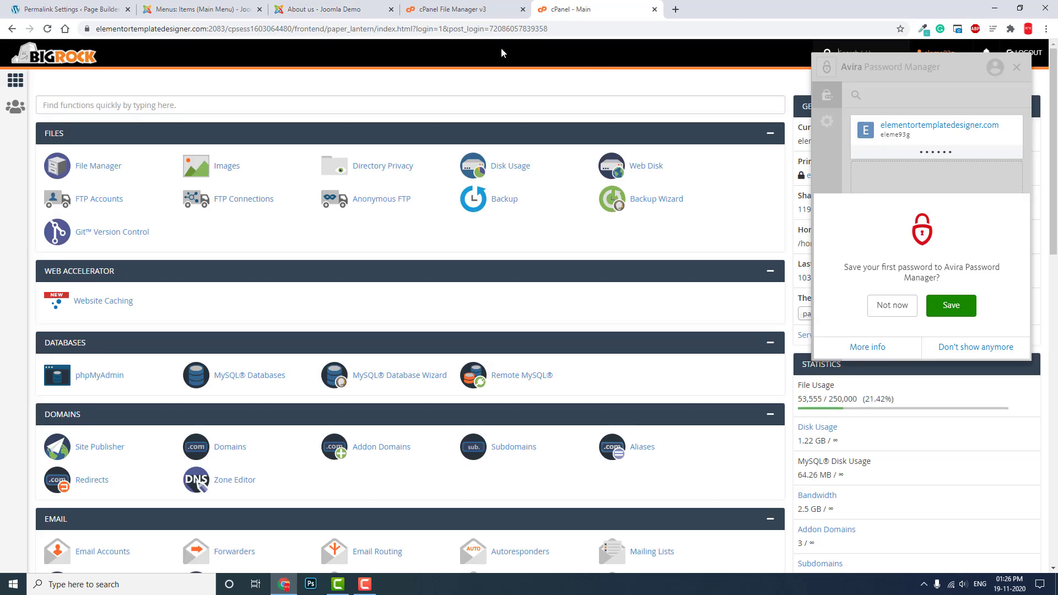
click(451, 17)
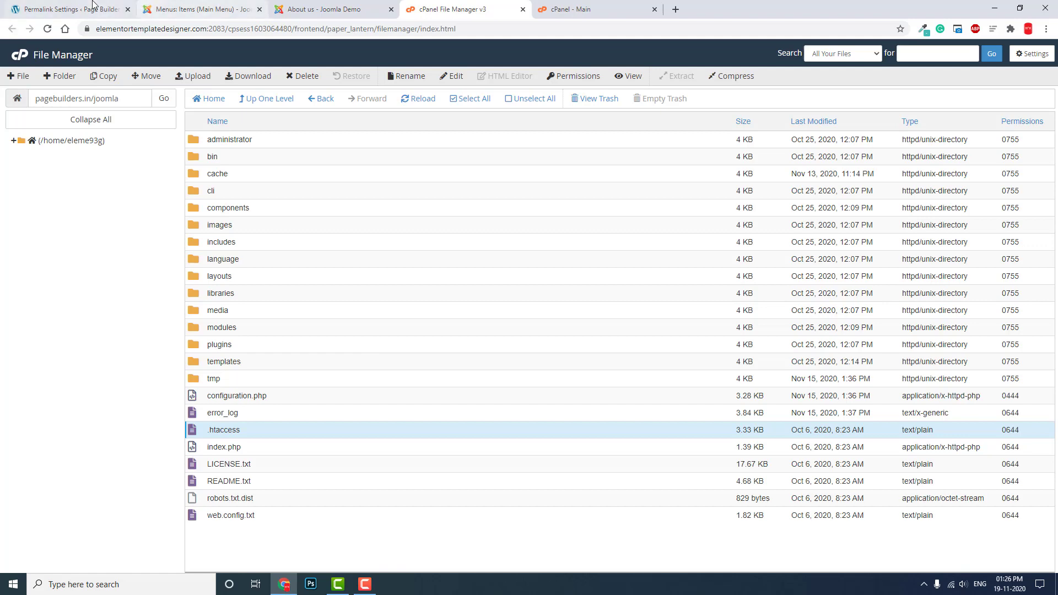
click(118, 8)
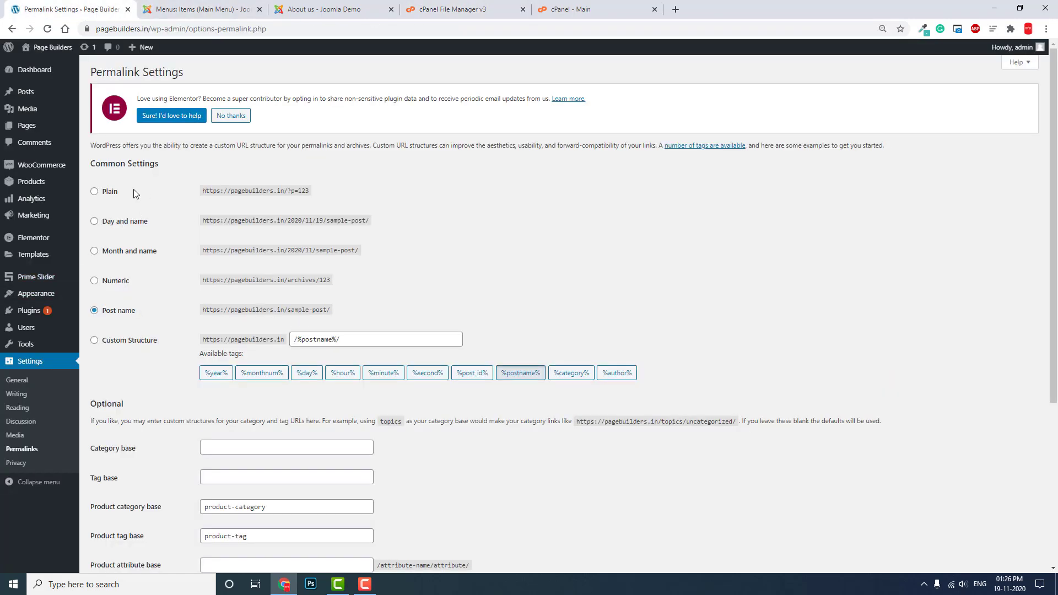
Review the WordPress Post name permalink settings, then return to Joomla's Main Menu items showing About us
scroll(175, 272, down, 5)
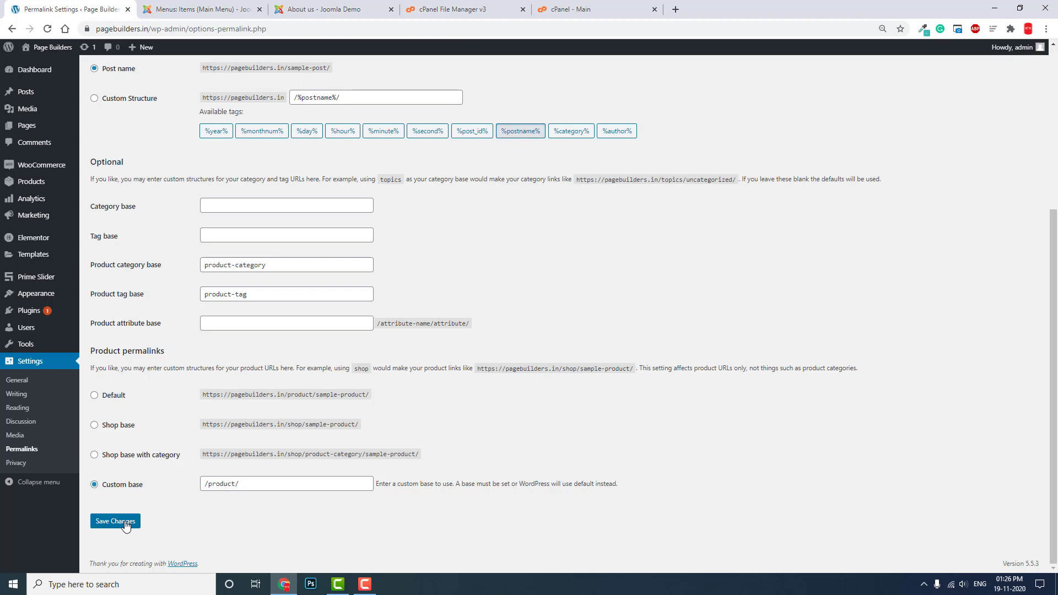
click(173, 8)
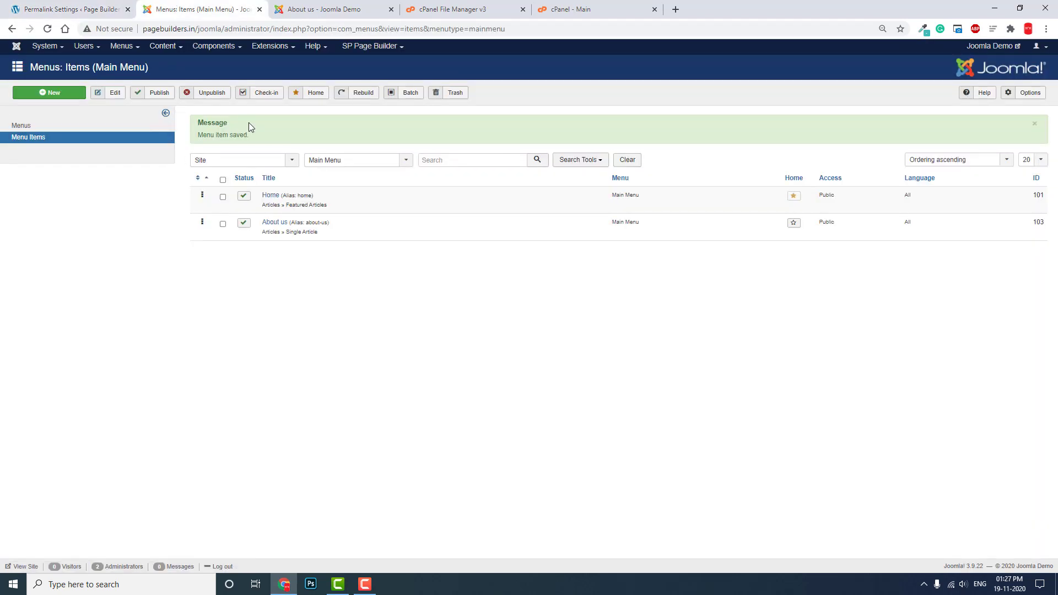
click(574, 7)
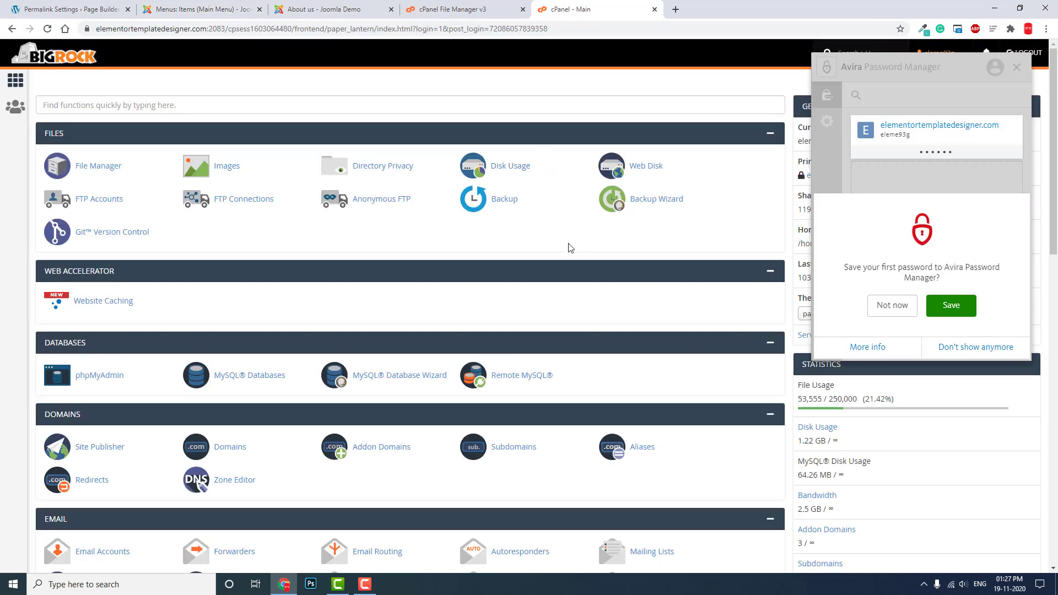
click(359, 7)
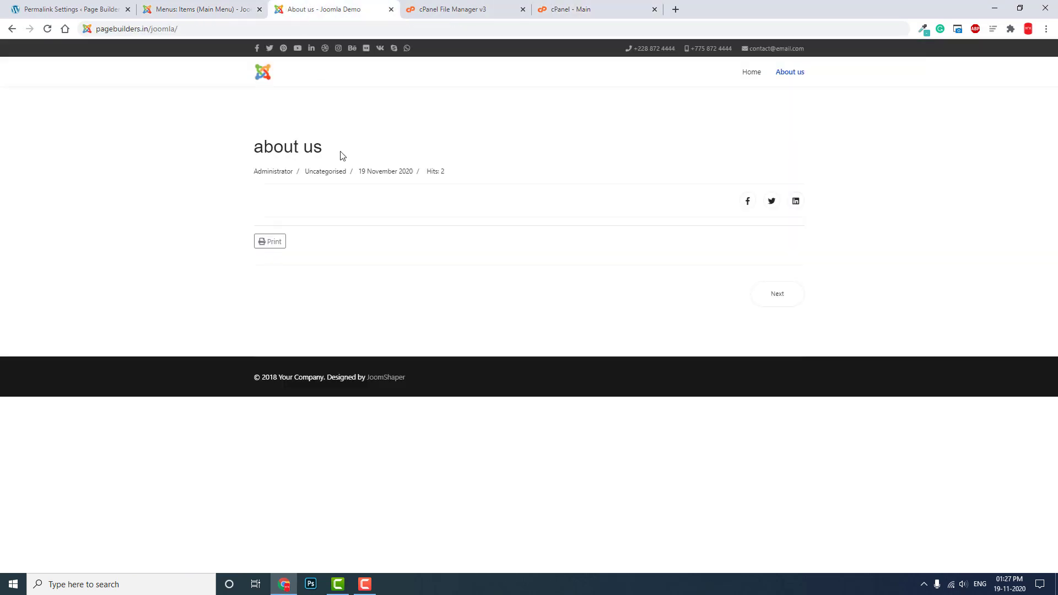
click(206, 9)
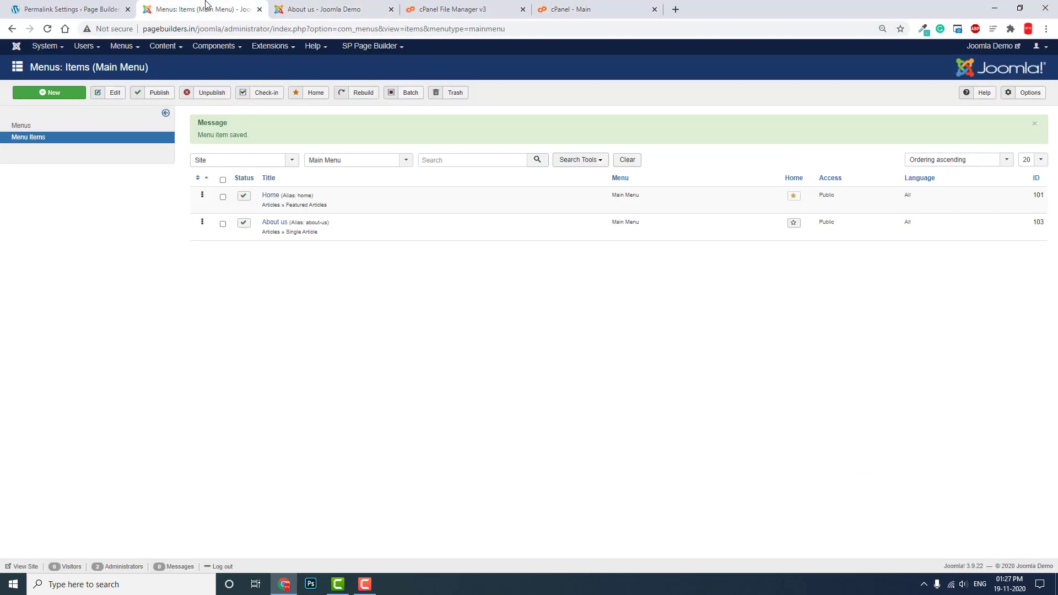